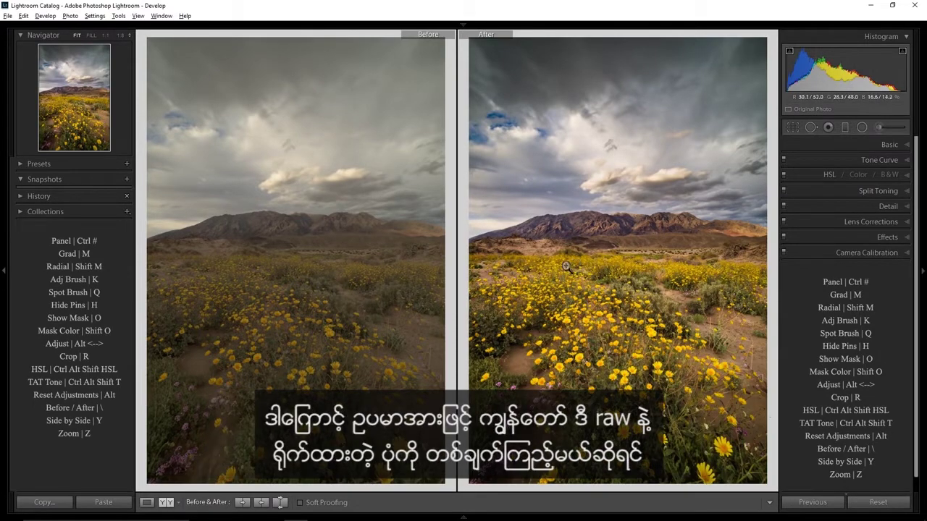
# Step: Compare the edited photo with its original version, and reset its develop settings to the unedited raw state
pyautogui.press('\\')
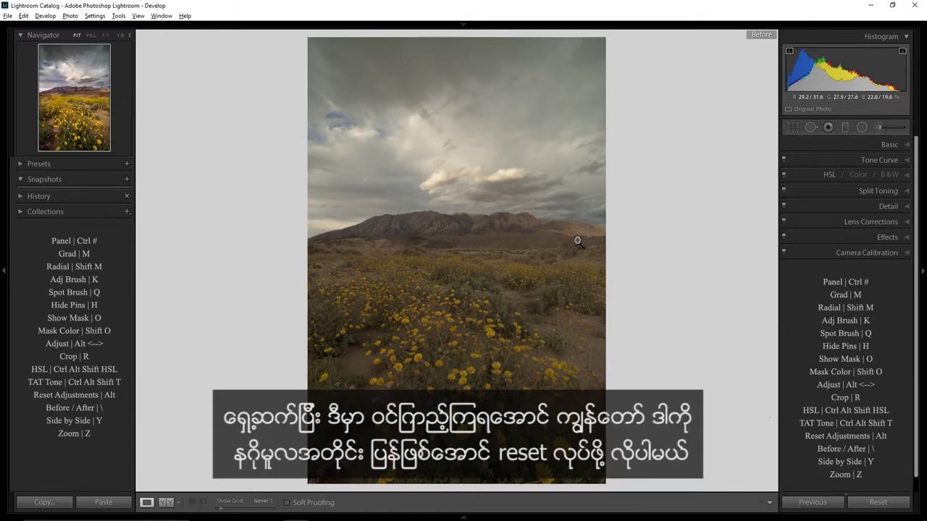
pyautogui.press('\\')
pyautogui.rightClick(443, 199)
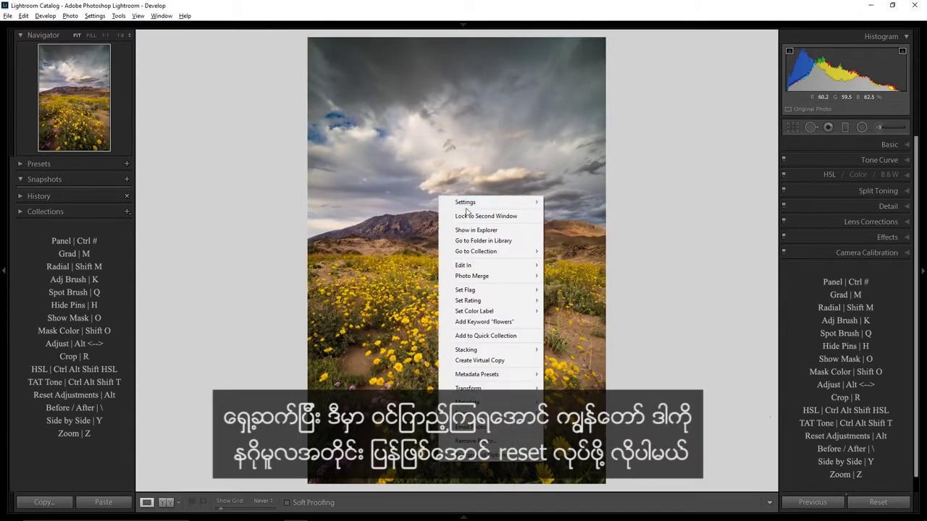
pyautogui.moveTo(475, 205)
pyautogui.click(399, 204)
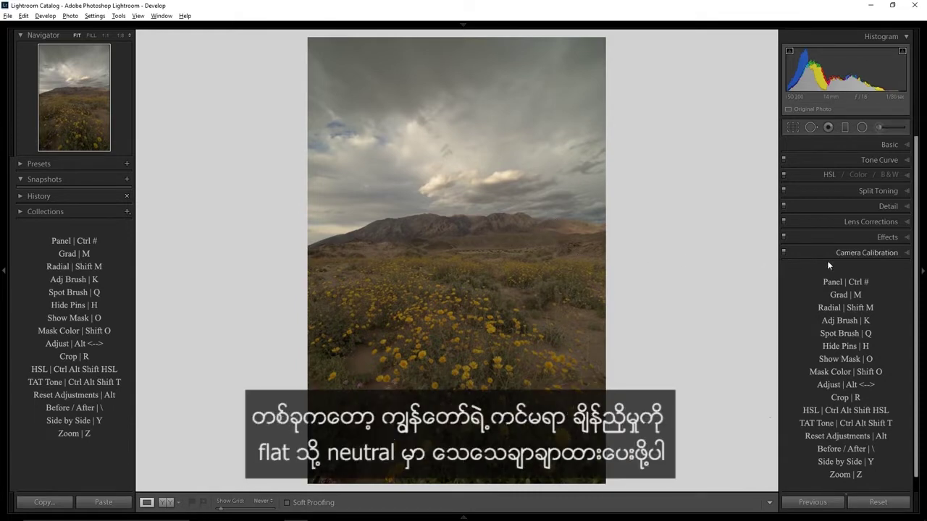
# Step: Use the Camera Flat profile in the camera calibration and have Remove Chromatic Aberration enabled in the lens corrections
pyautogui.click(872, 250)
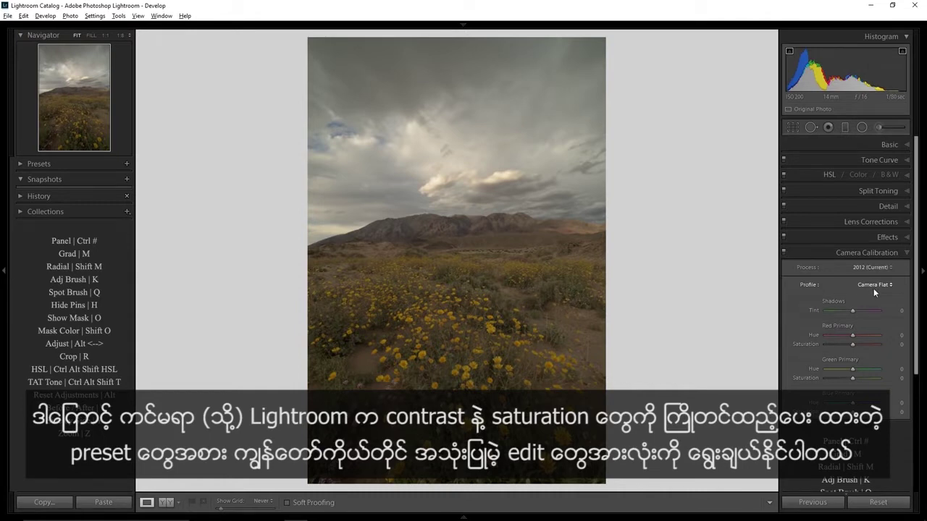
pyautogui.click(904, 222)
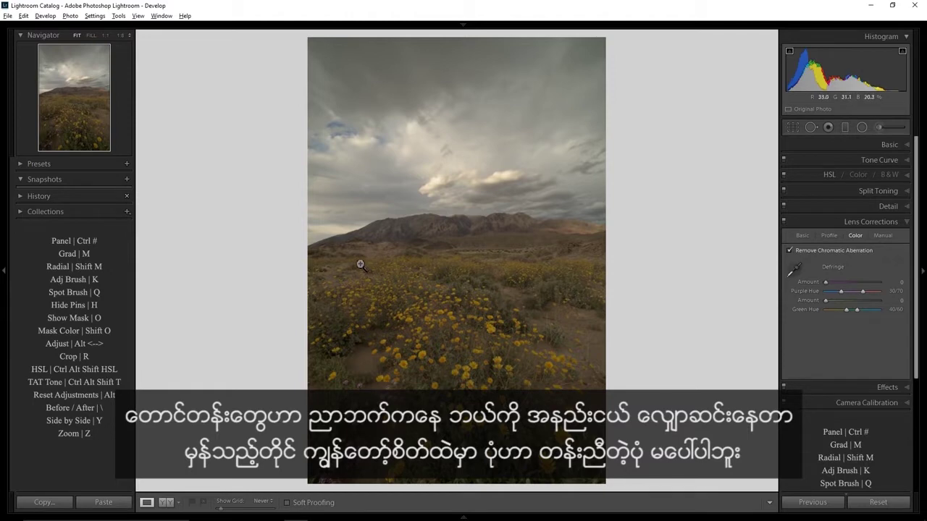
# Step: Straighten the sloping mountain horizon by rotating the crop to an angle of 1.7, and apply the crop
pyautogui.press('r')
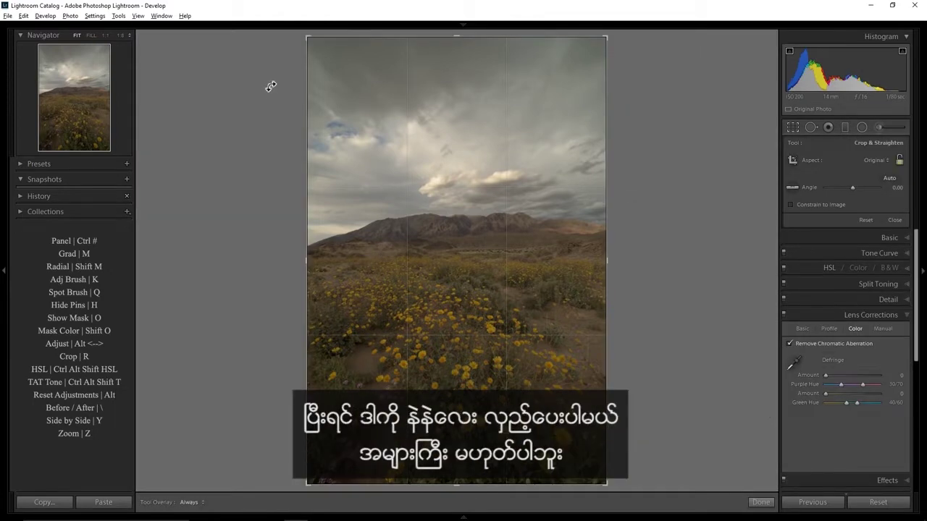
pyautogui.moveTo(269, 82)
pyautogui.mouseDown()
pyautogui.moveTo(280, 69)
pyautogui.moveTo(266, 74)
pyautogui.moveTo(265, 65)
pyautogui.mouseUp()
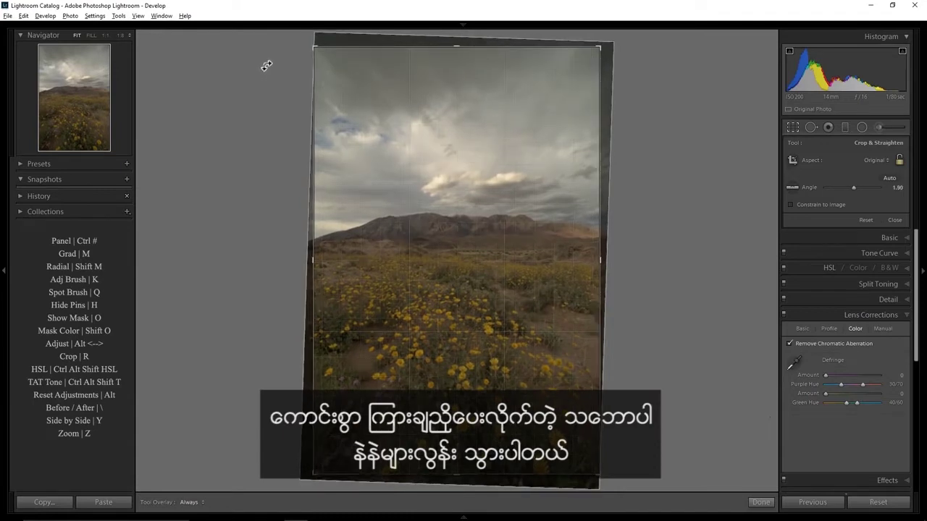
pyautogui.click(896, 188)
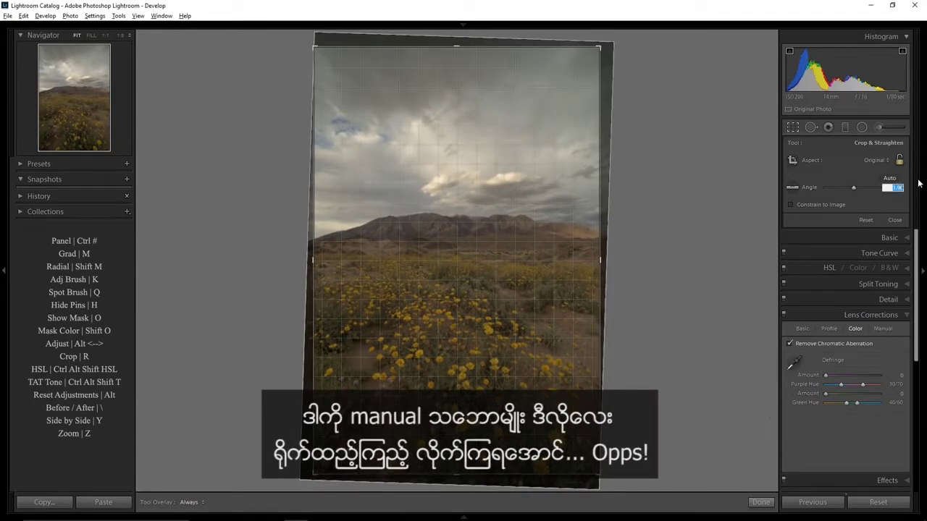
pyautogui.write('1.')
pyautogui.press('Return')
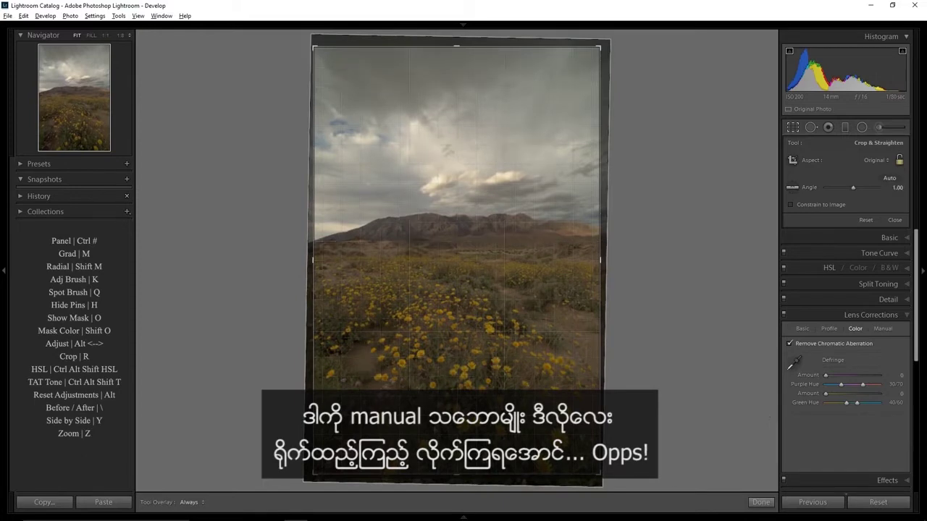
pyautogui.click(896, 188)
pyautogui.write('1.7')
pyautogui.press('Return')
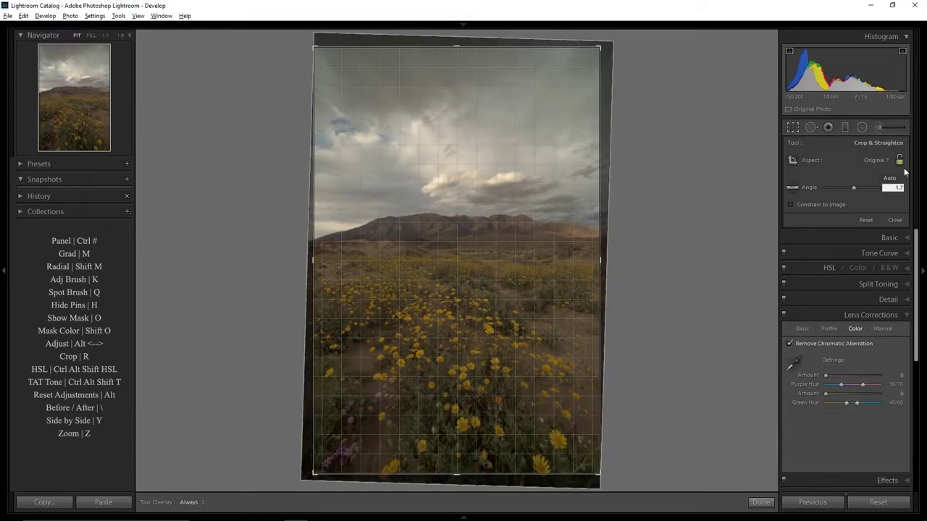
pyautogui.press('Return')
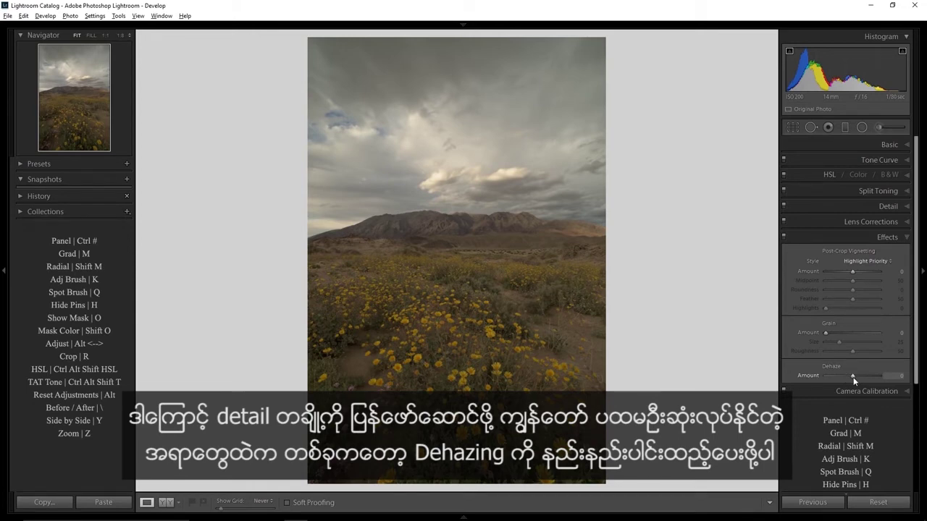
# Step: Set the Dehaze amount to +21 and smooth the grain in the sky with luminance noise reduction at 24
pyautogui.moveTo(852, 376); pyautogui.dragTo(858, 377)
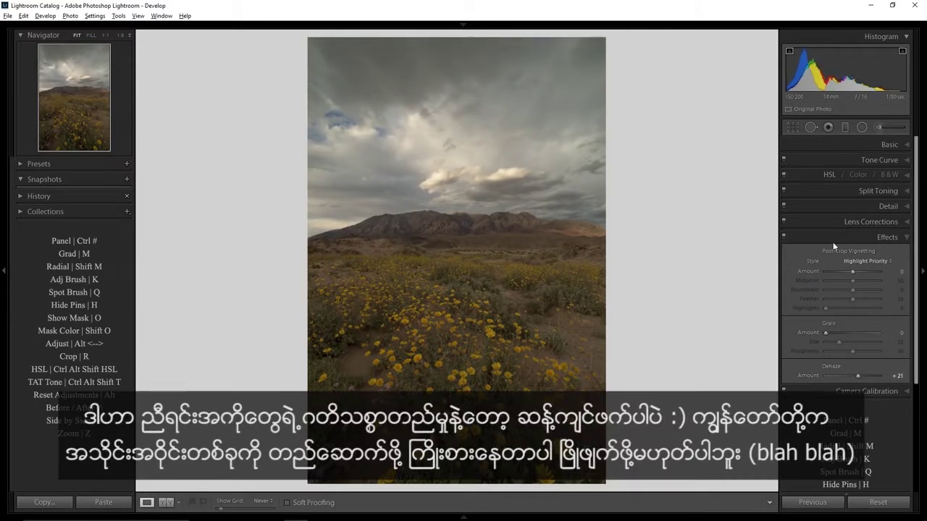
pyautogui.click(878, 237)
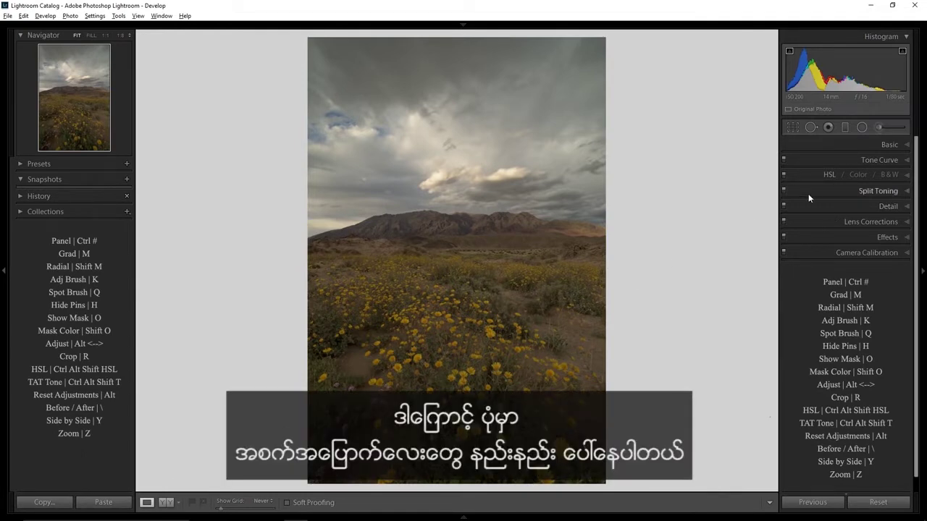
pyautogui.click(337, 62)
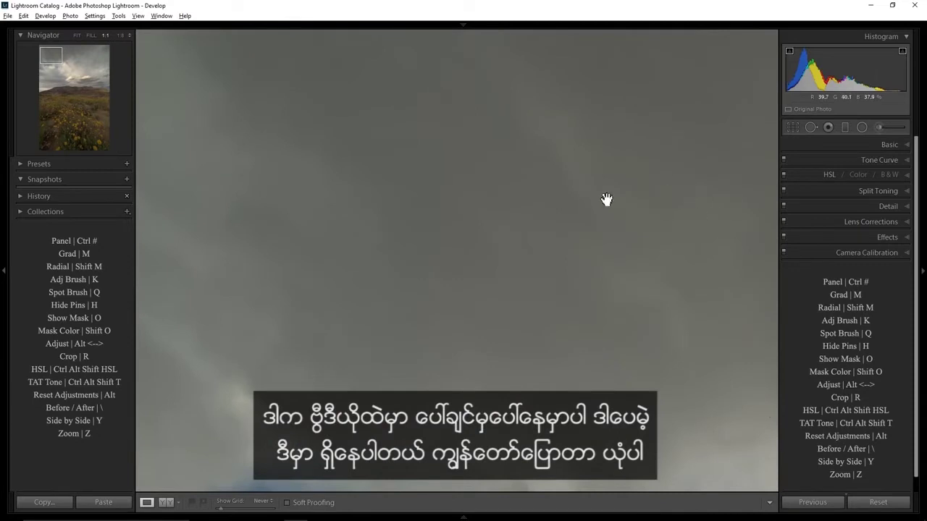
pyautogui.click(889, 207)
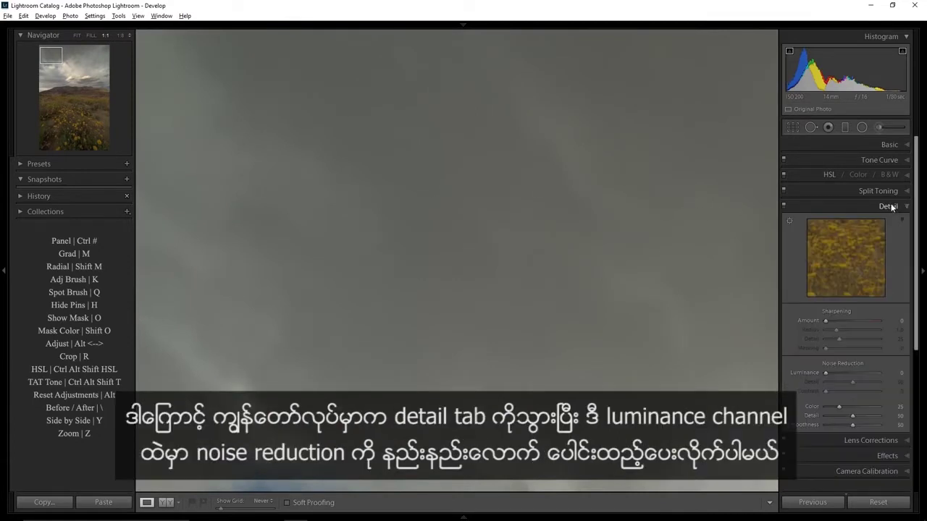
pyautogui.click(837, 373)
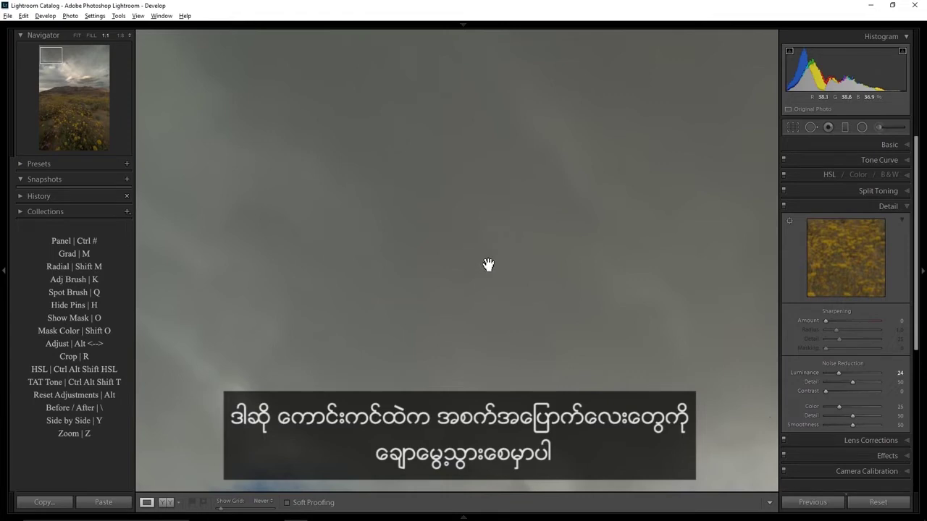
pyautogui.press('z')
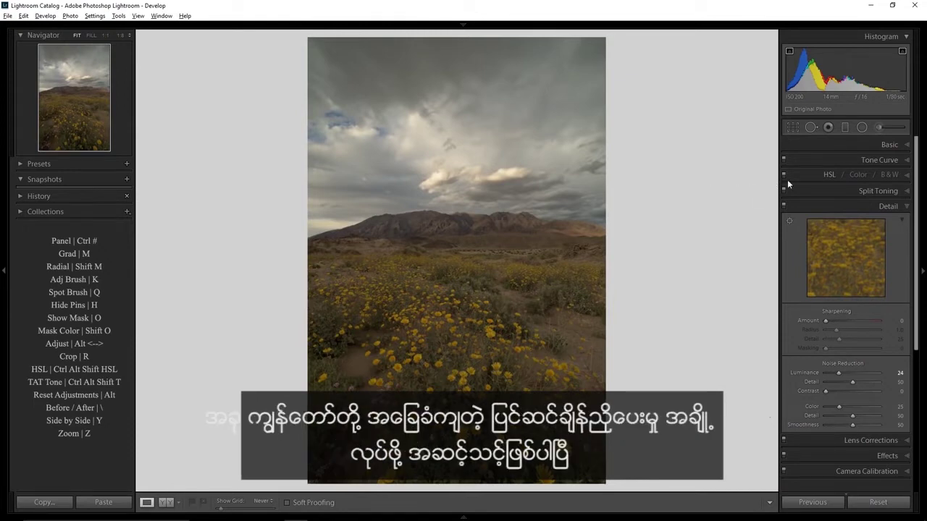
# Step: Set the photo's Exposure to +0.59, Highlights to -73, and Clarity, Vibrance and Saturation to +21 each
pyautogui.click(875, 143)
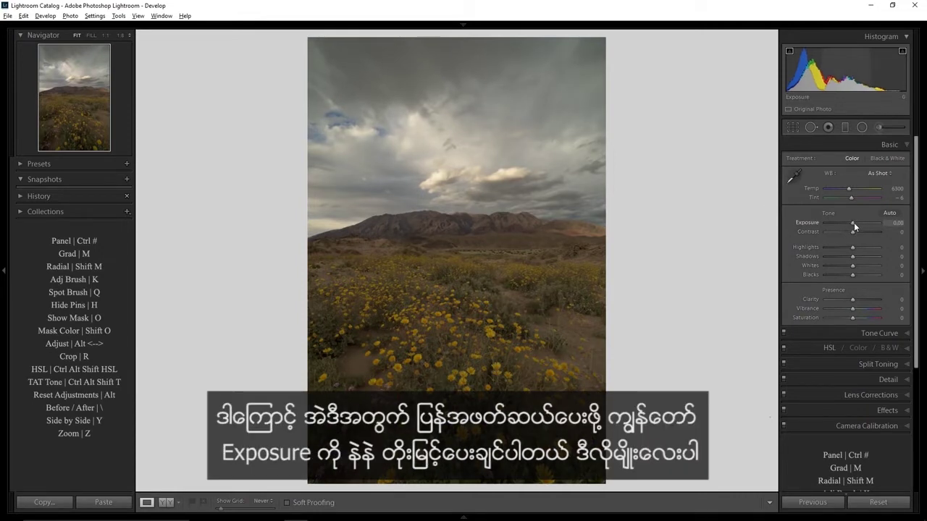
pyautogui.moveTo(853, 224); pyautogui.dragTo(856, 224)
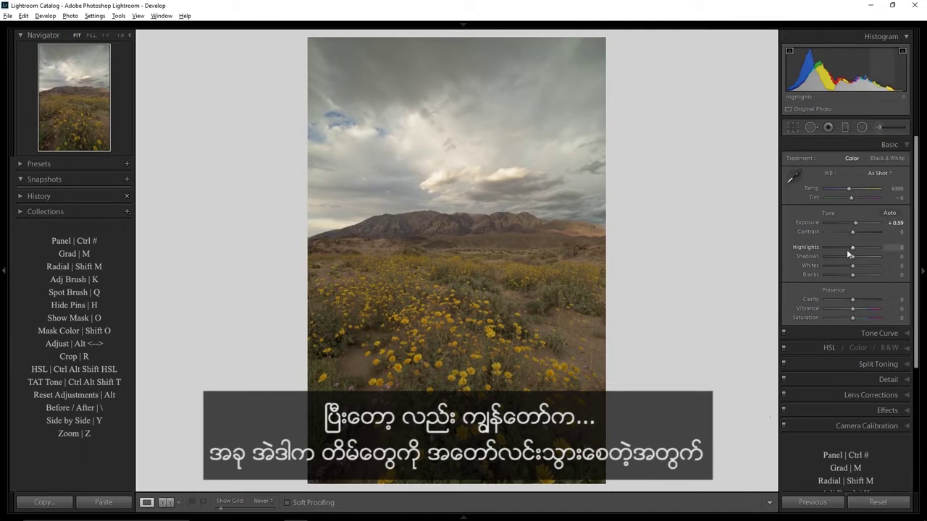
pyautogui.moveTo(849, 248); pyautogui.dragTo(832, 247)
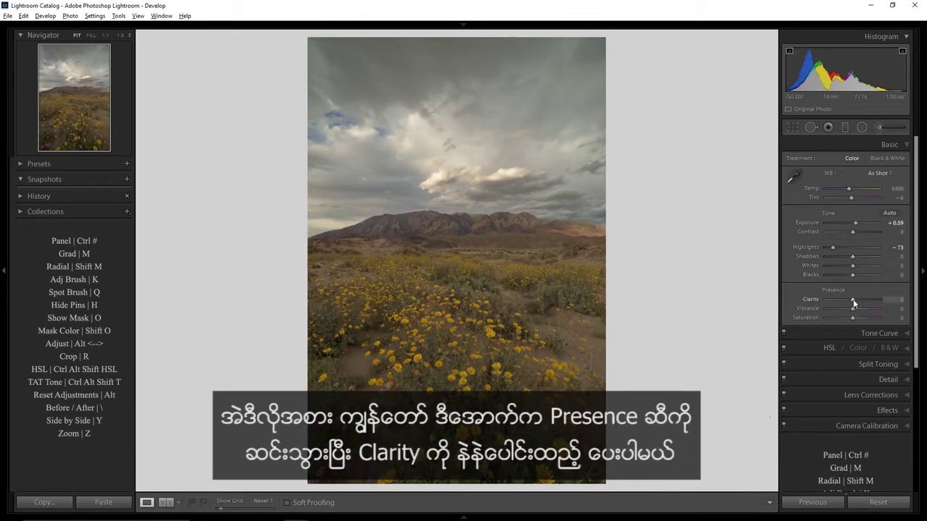
pyautogui.moveTo(852, 299); pyautogui.dragTo(857, 298)
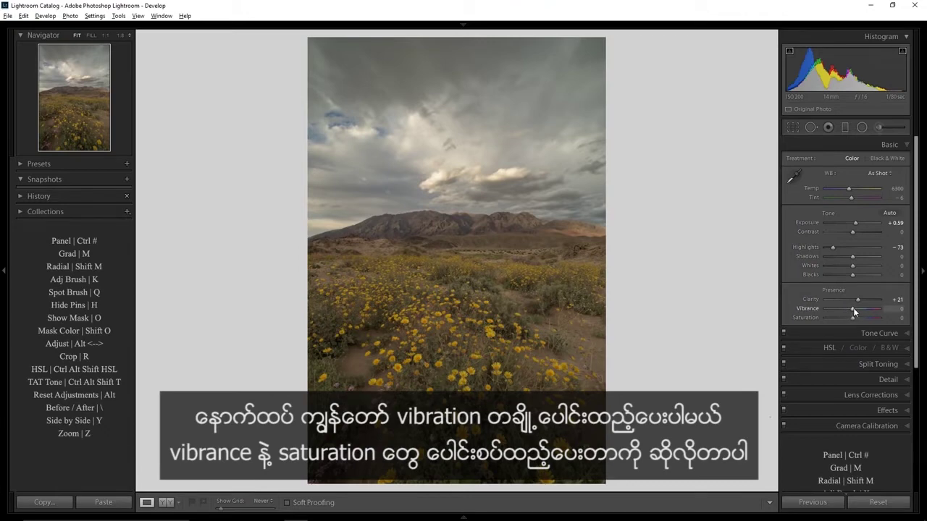
pyautogui.moveTo(854, 308); pyautogui.dragTo(860, 322)
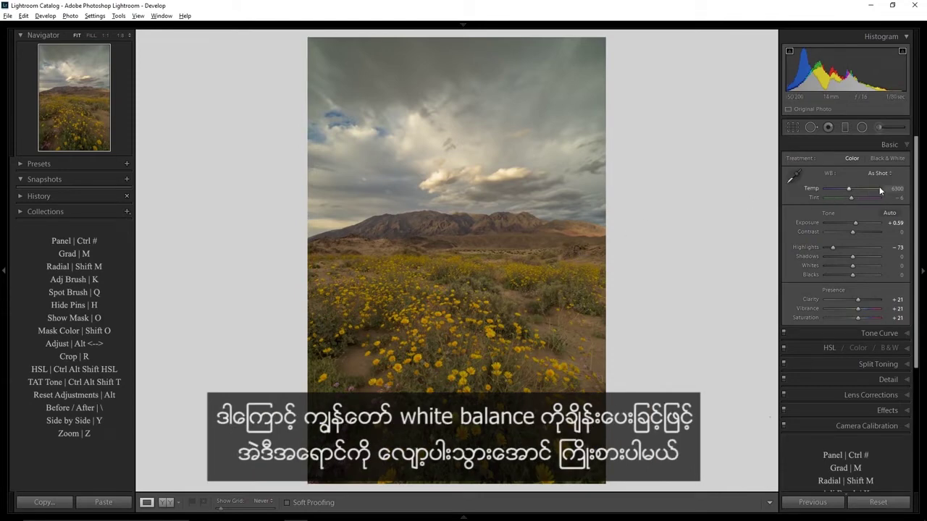
# Step: Cool the white balance to a temperature of 5694 and shift the tint to +7
pyautogui.moveTo(845, 188); pyautogui.dragTo(844, 187)
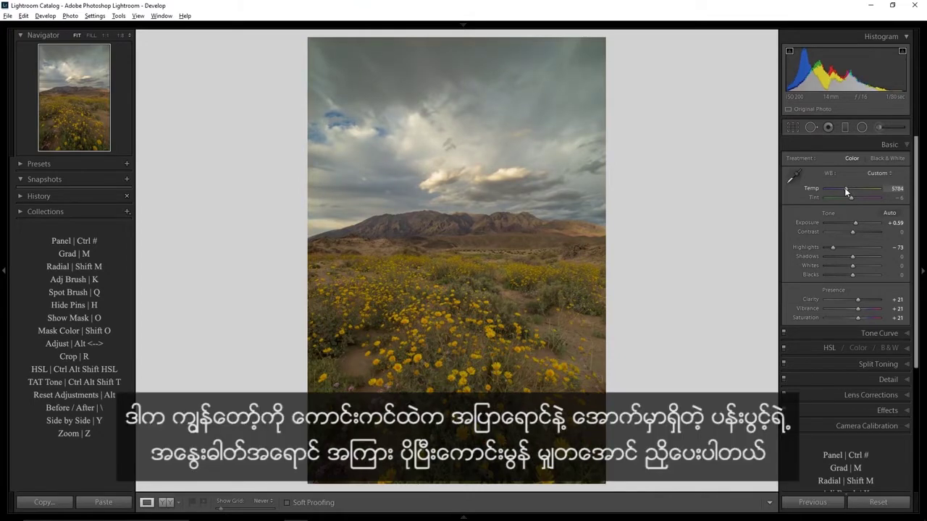
pyautogui.moveTo(844, 188); pyautogui.dragTo(843, 187)
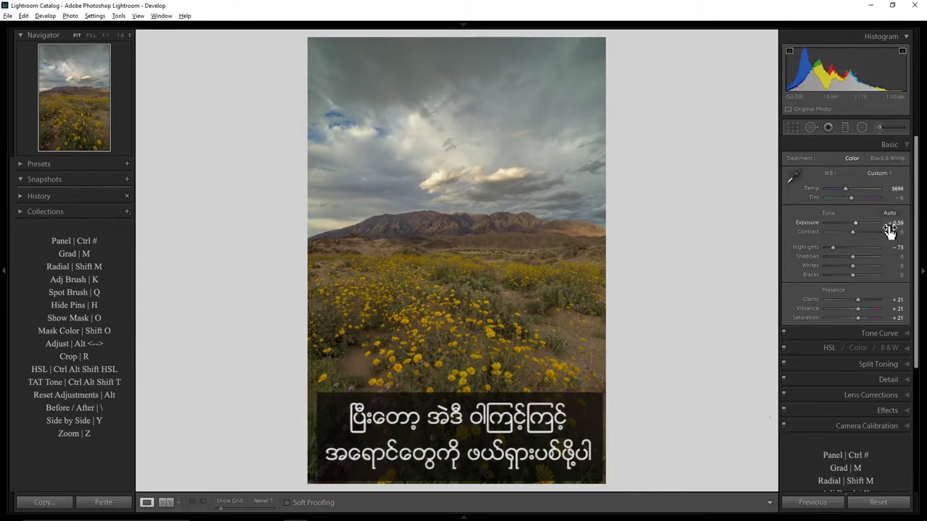
pyautogui.moveTo(896, 198); pyautogui.dragTo(899, 200)
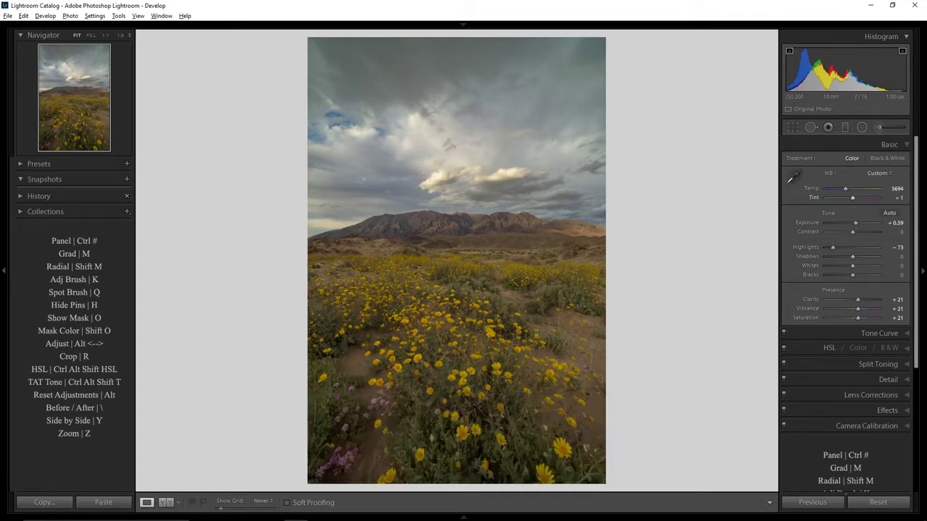
pyautogui.moveTo(898, 197); pyautogui.dragTo(899, 210)
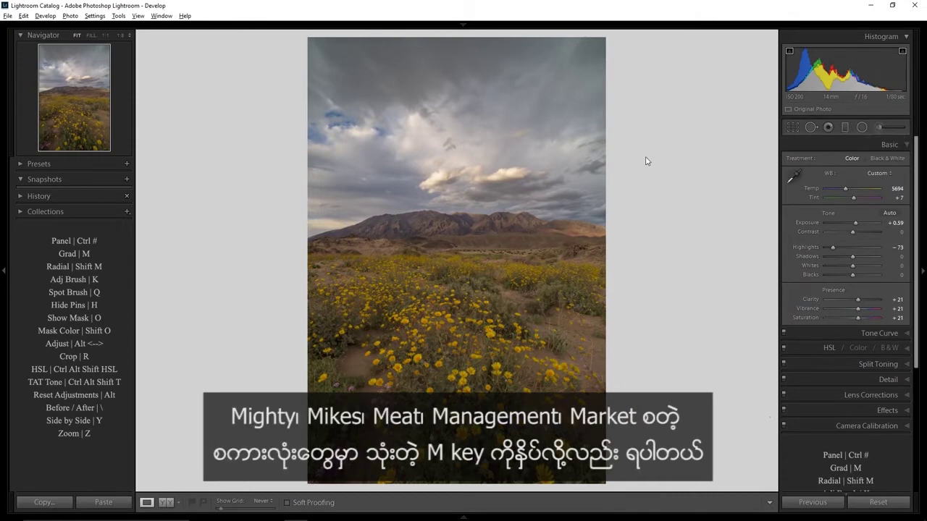
# Step: Add a graduated filter over the flower foreground, fading at the mountains, with exposure 0.69, contrast 14, clarity 8 and dehaze 8
pyautogui.press('m')
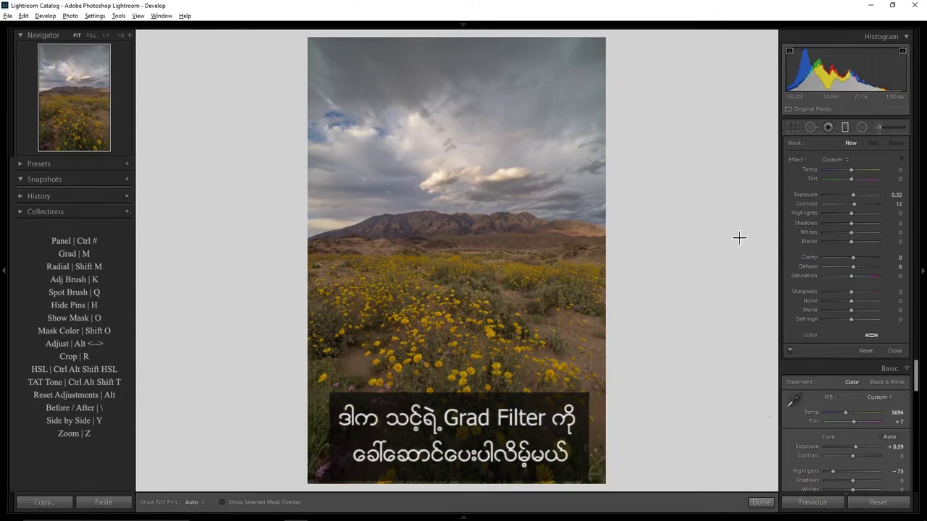
pyautogui.press('alt')
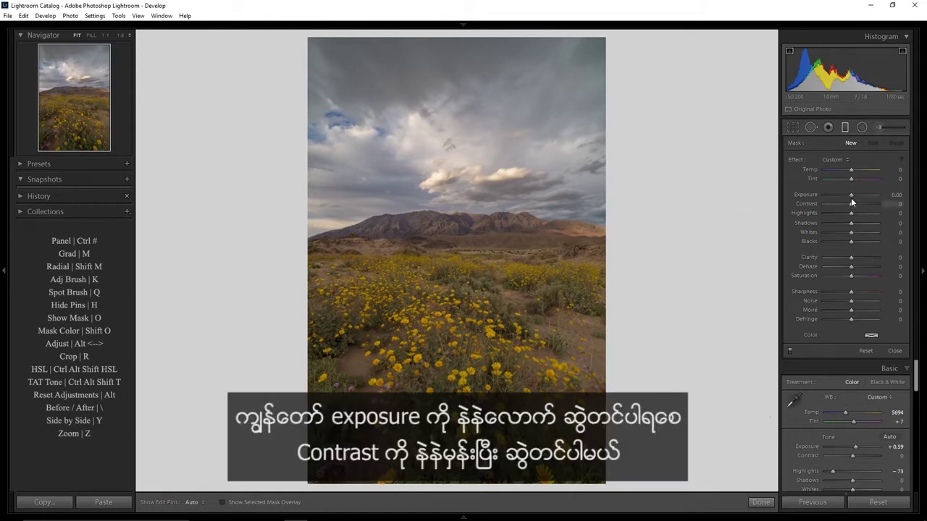
pyautogui.moveTo(852, 194); pyautogui.dragTo(854, 204)
pyautogui.moveTo(853, 257); pyautogui.dragTo(855, 257)
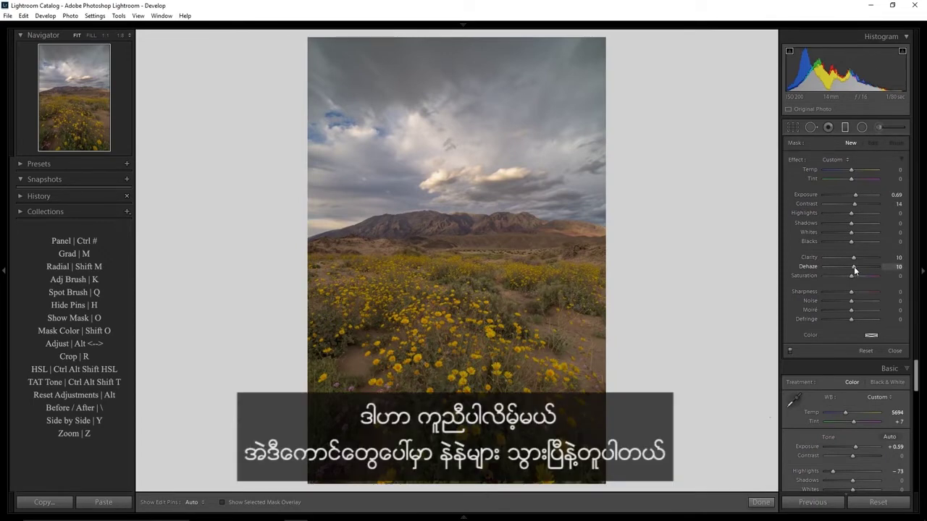
pyautogui.moveTo(855, 258); pyautogui.dragTo(851, 266)
pyautogui.moveTo(471, 251); pyautogui.dragTo(479, 195)
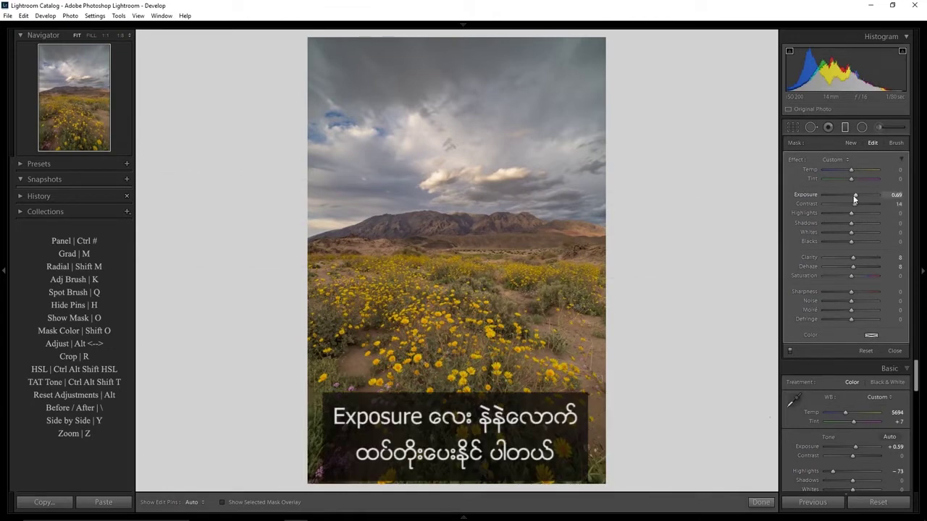
# Step: Adjust the foreground gradient to exposure 0.76, contrast 33 and temperature -8, and compare the photo with the filter off and on
pyautogui.moveTo(855, 194); pyautogui.dragTo(860, 203)
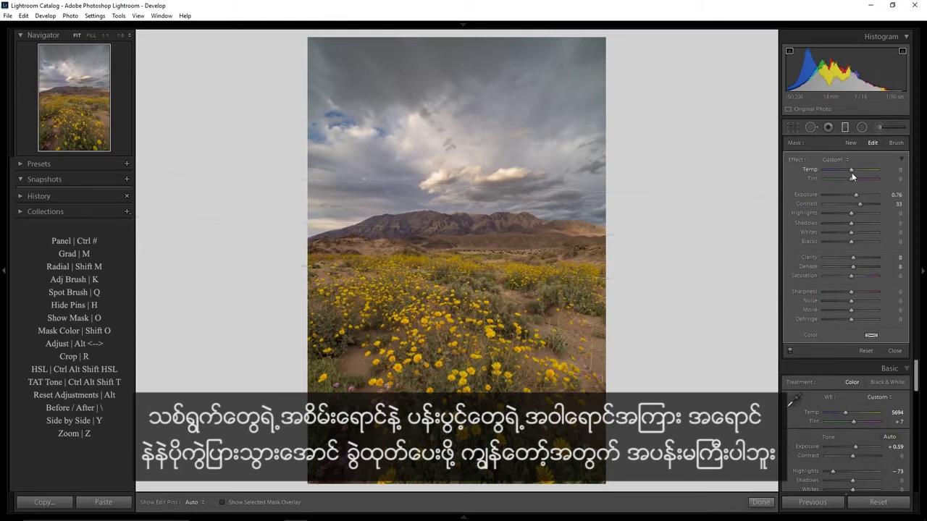
pyautogui.moveTo(850, 171); pyautogui.dragTo(849, 171)
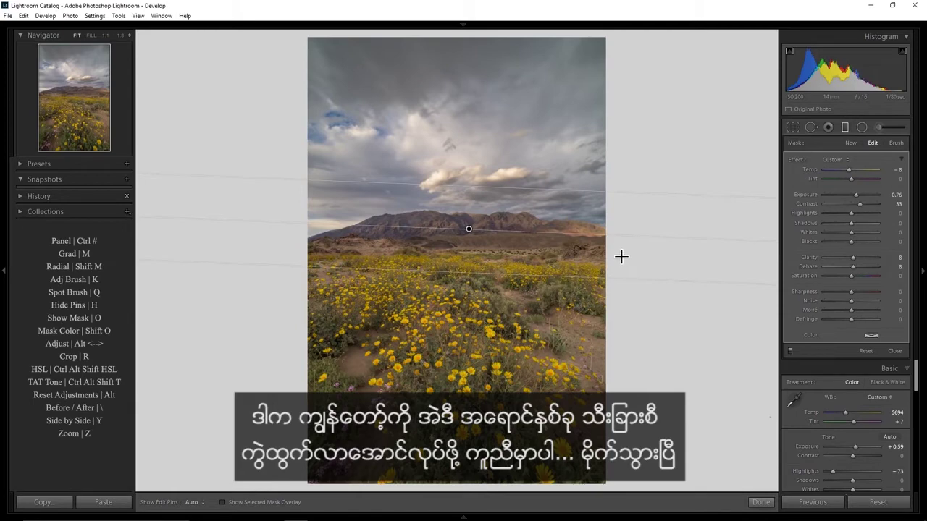
pyautogui.click(790, 350)
pyautogui.click(790, 350)
pyautogui.click(790, 351)
pyautogui.click(790, 350)
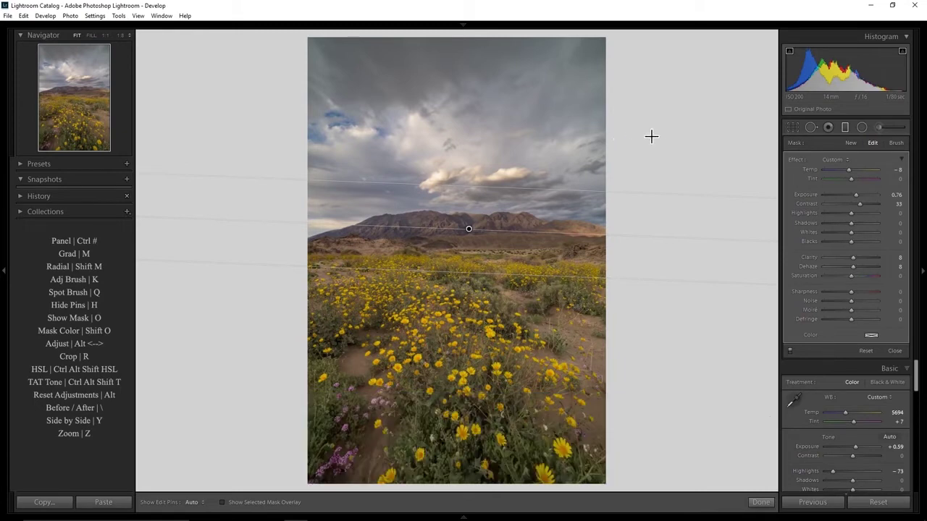
# Step: Add a new graduated filter over the sky, fading across the mountains, with settings reset, exposure -0.25 and contrast 14
pyautogui.click(850, 143)
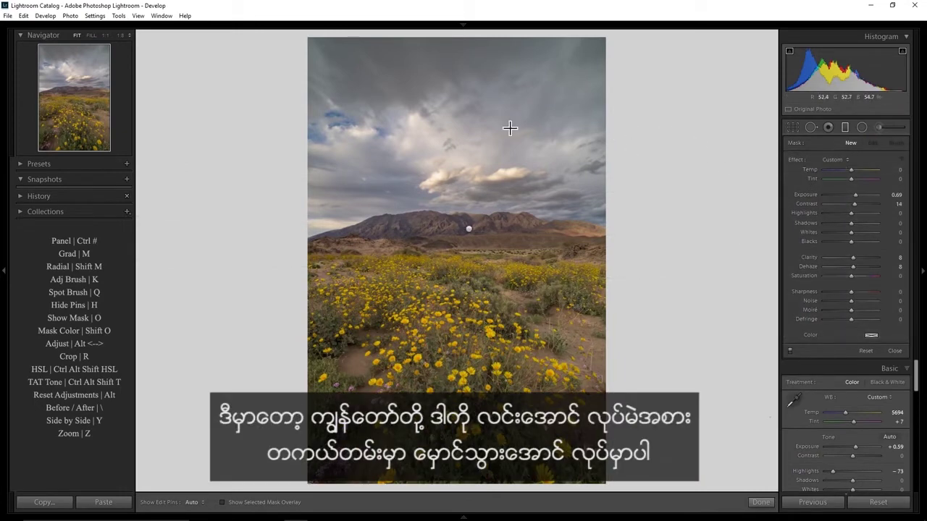
pyautogui.press('alt')
pyautogui.click(795, 159)
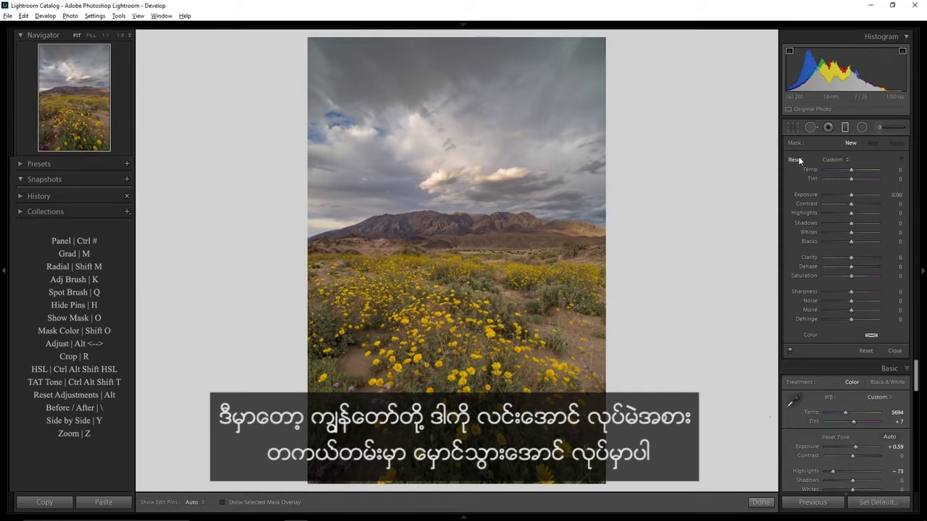
pyautogui.moveTo(852, 195); pyautogui.dragTo(850, 196)
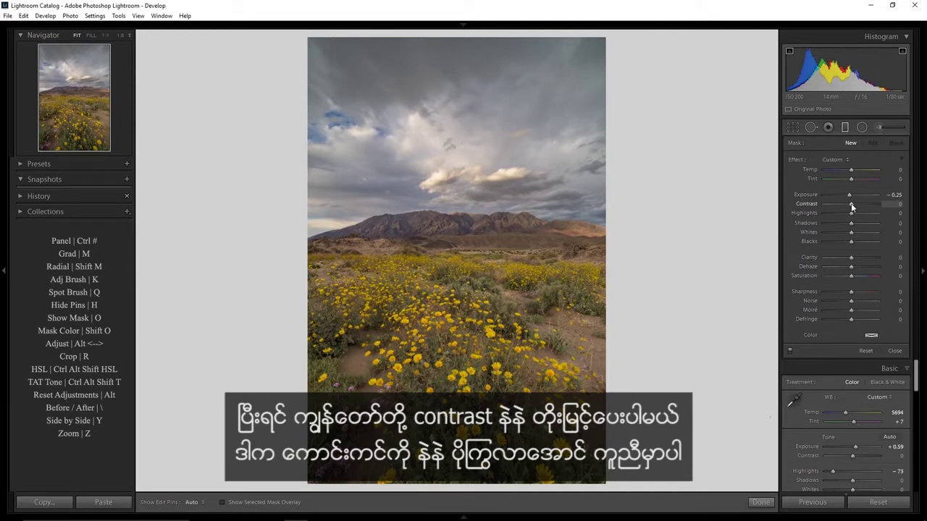
pyautogui.moveTo(854, 207); pyautogui.dragTo(853, 207)
pyautogui.moveTo(481, 141); pyautogui.dragTo(467, 257)
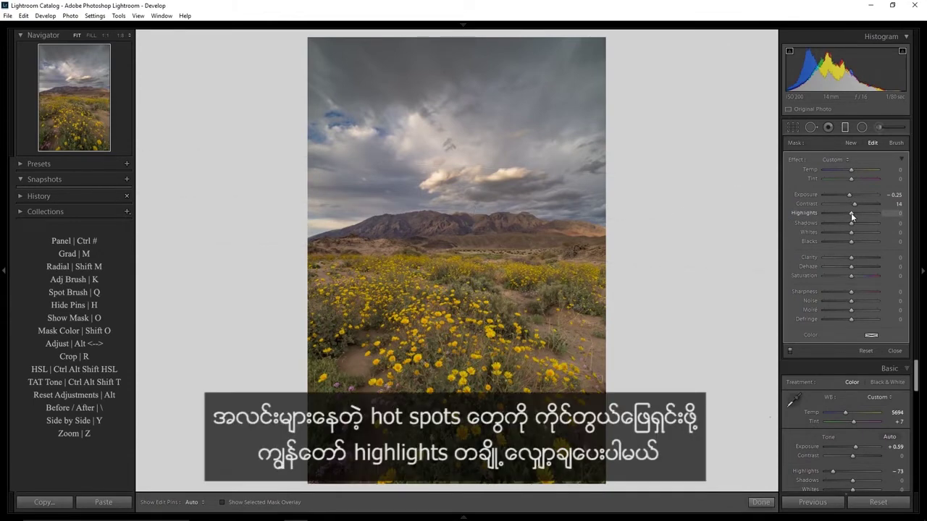
# Step: Refine the sky gradient to highlights -21, shadows 42, contrast 30, clarity 14, dehaze 10, temperature 3 and tint -2
pyautogui.moveTo(848, 212); pyautogui.dragTo(864, 223)
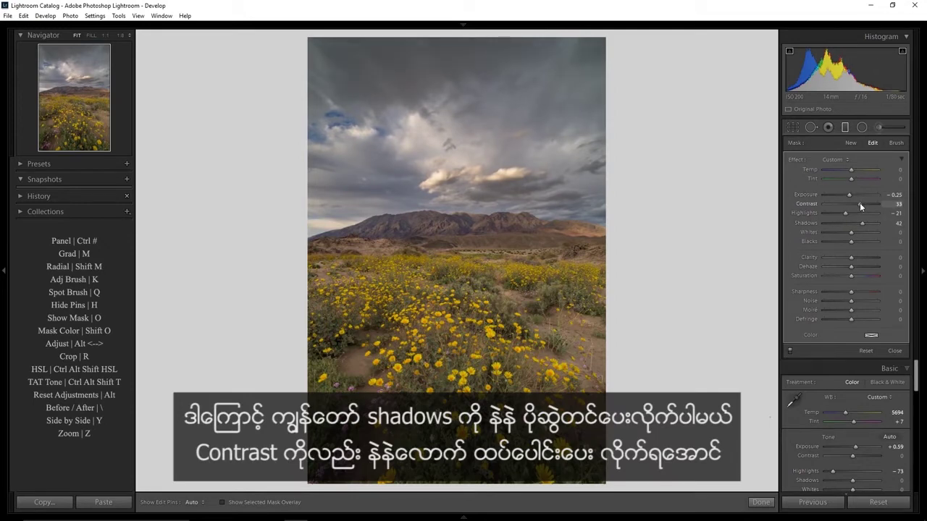
pyautogui.moveTo(859, 205); pyautogui.dragTo(857, 205)
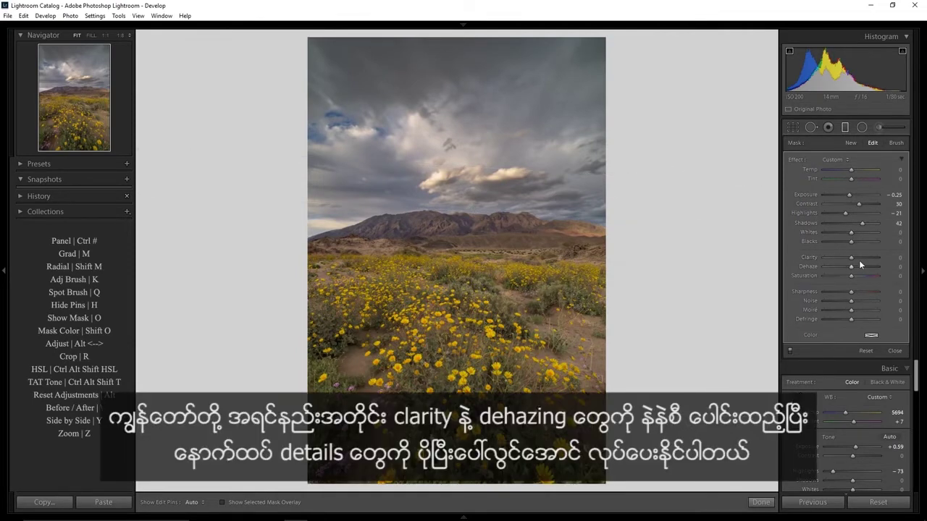
pyautogui.moveTo(852, 267); pyautogui.dragTo(854, 265)
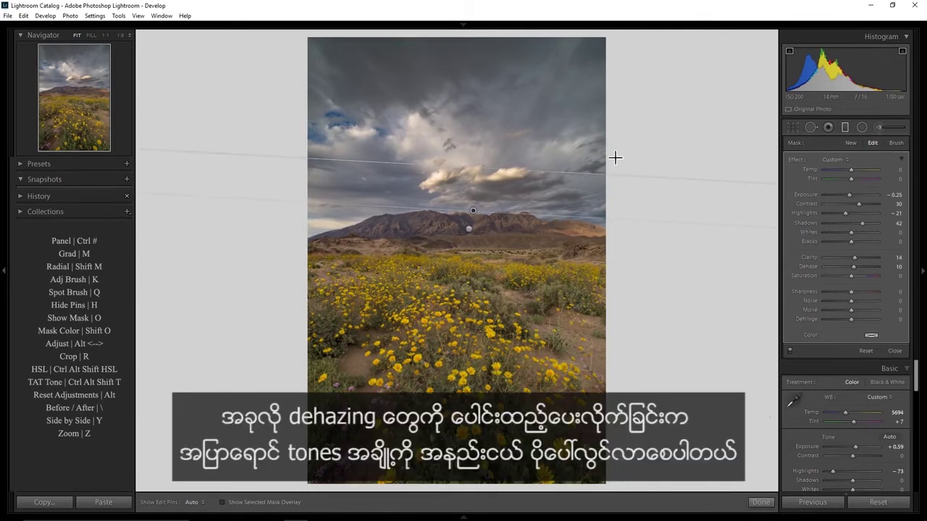
pyautogui.moveTo(849, 170); pyautogui.dragTo(851, 170)
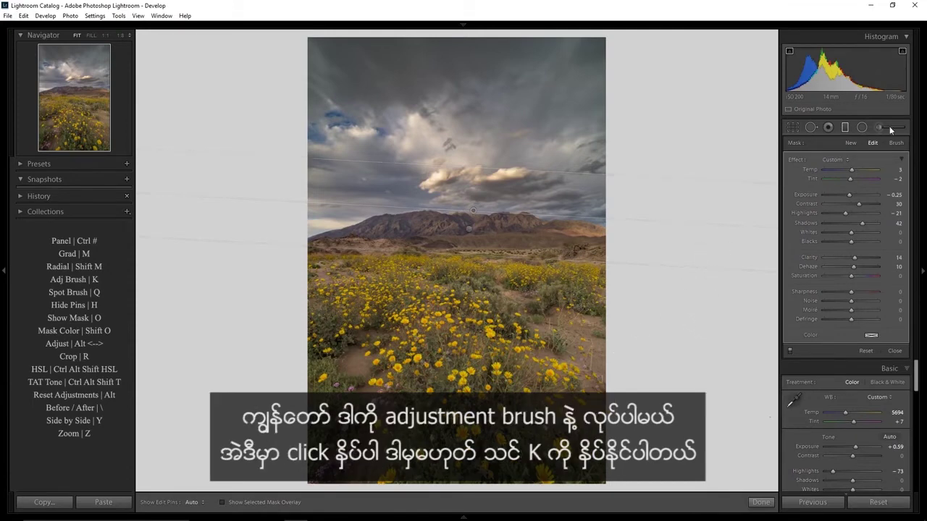
# Step: Paint the mountain range with a reset adjustment brush at exposure 0.32, contrast 12, clarity 3 and dehaze 6, and check its mask
pyautogui.press('k')
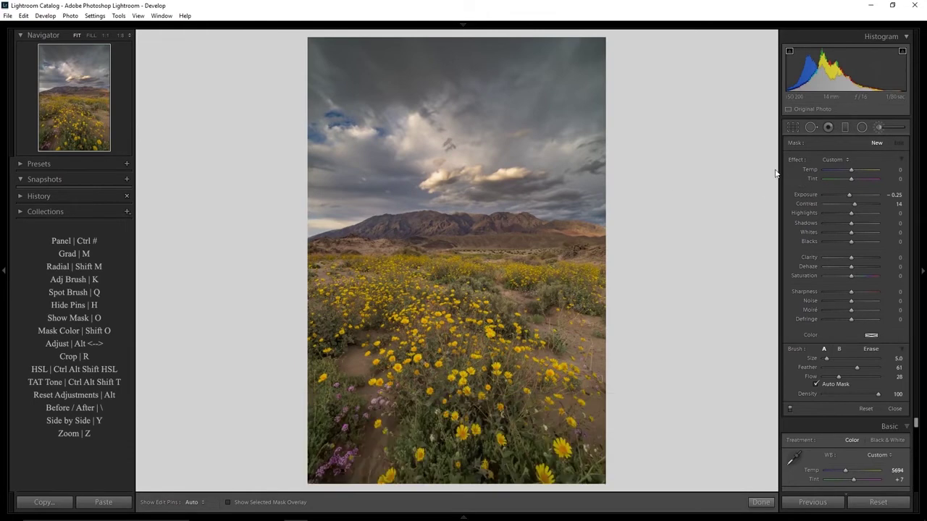
pyautogui.press('alt')
pyautogui.keyDown('alt'); pyautogui.click(794, 159); pyautogui.keyUp('alt')
pyautogui.moveTo(851, 194); pyautogui.dragTo(854, 204)
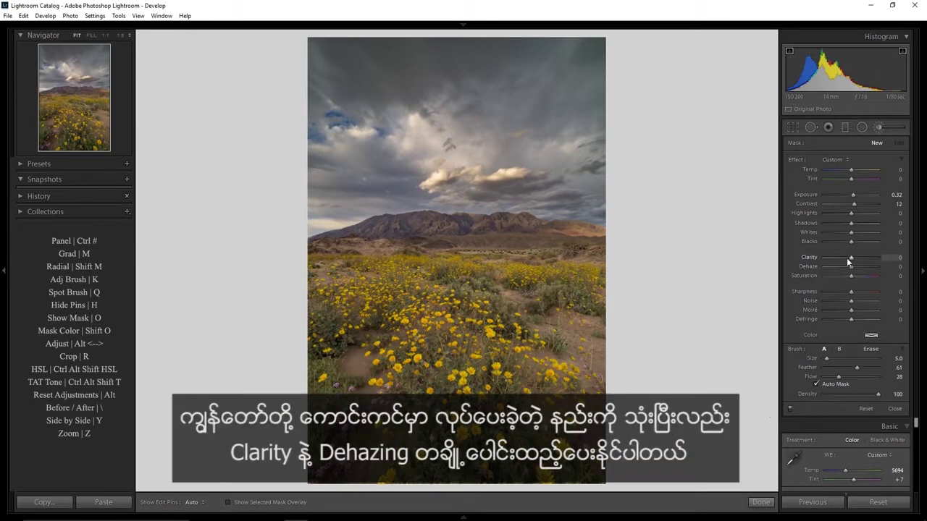
pyautogui.moveTo(852, 258); pyautogui.dragTo(854, 267)
pyautogui.press('h')
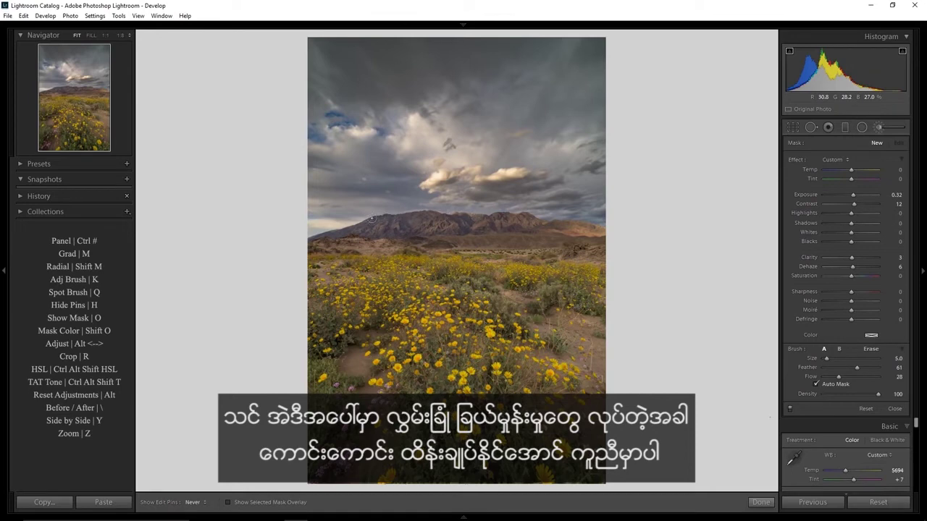
pyautogui.press('h')
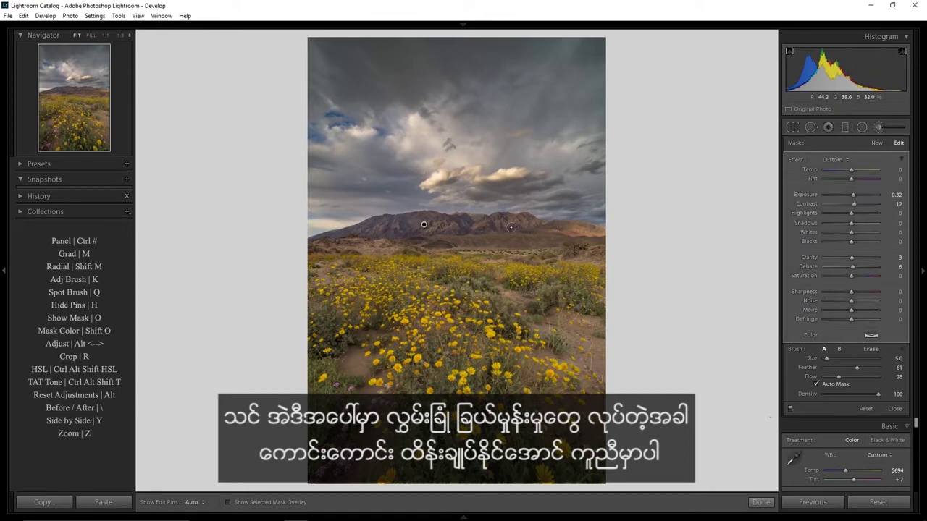
pyautogui.moveTo(426, 227)
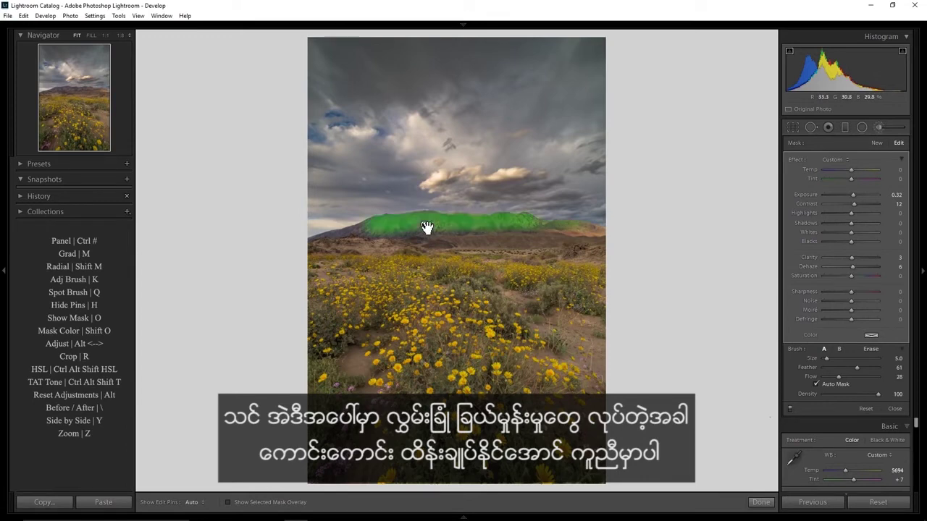
pyautogui.press('h')
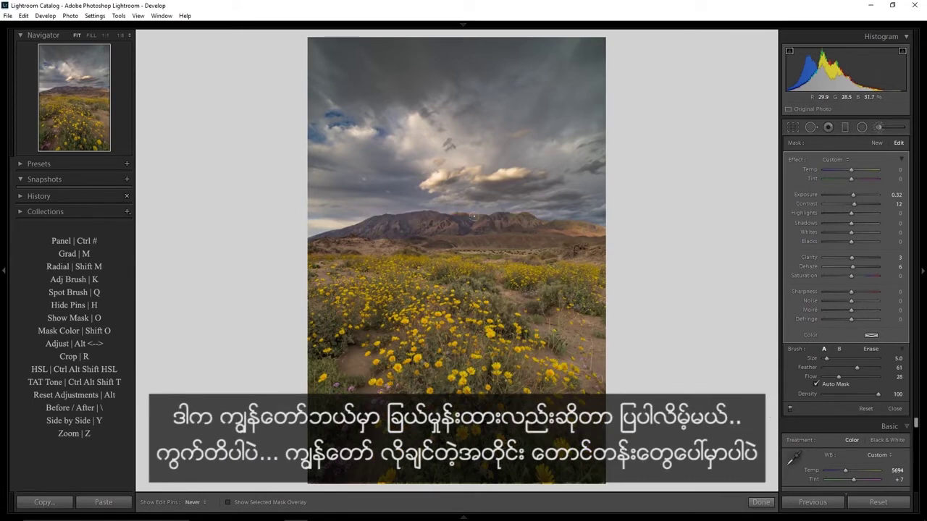
pyautogui.press('h')
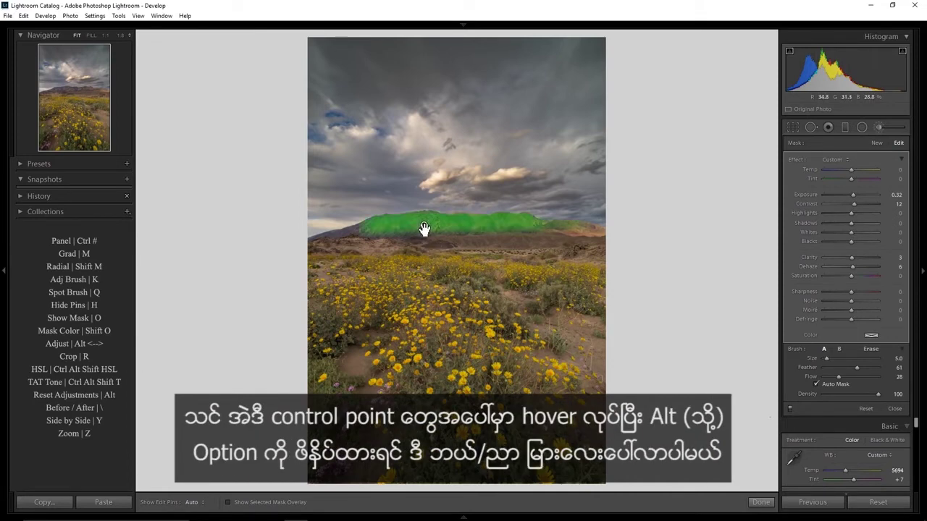
# Step: Scale up all the mountain brush adjustments together to exposure 1.35, contrast 49, clarity 11 and dehaze 26, and set its sharpness to 15
pyautogui.press('alt')
pyautogui.moveTo(424, 225); pyautogui.dragTo(456, 224)
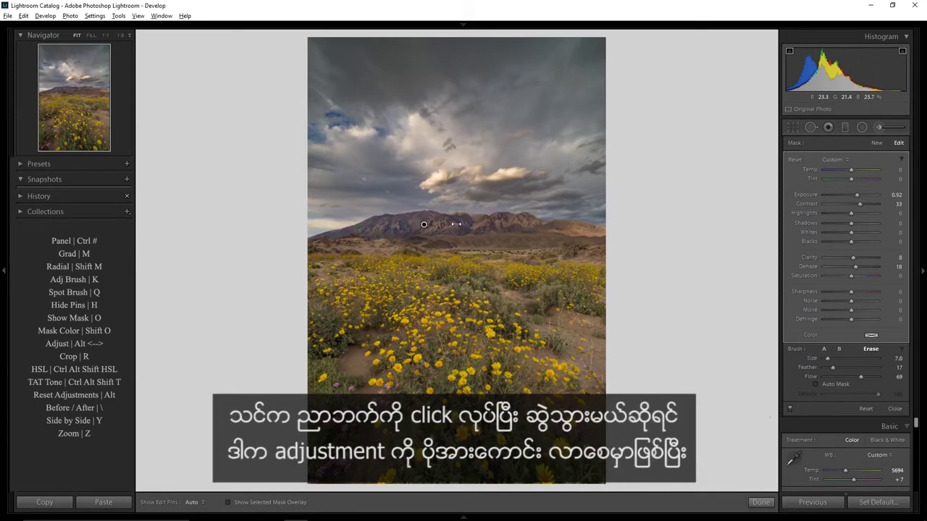
pyautogui.moveTo(463, 224); pyautogui.dragTo(401, 226)
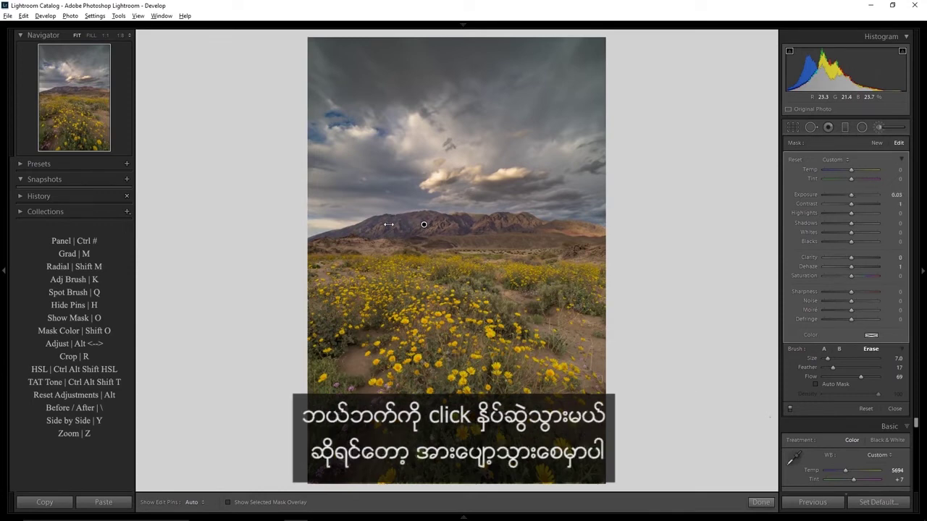
pyautogui.moveTo(388, 225); pyautogui.dragTo(485, 225)
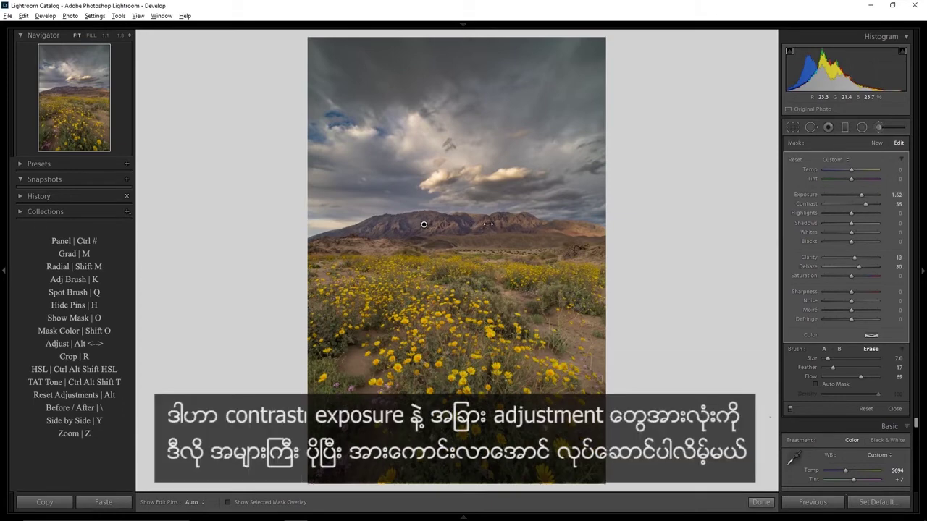
pyautogui.moveTo(492, 224); pyautogui.dragTo(478, 225)
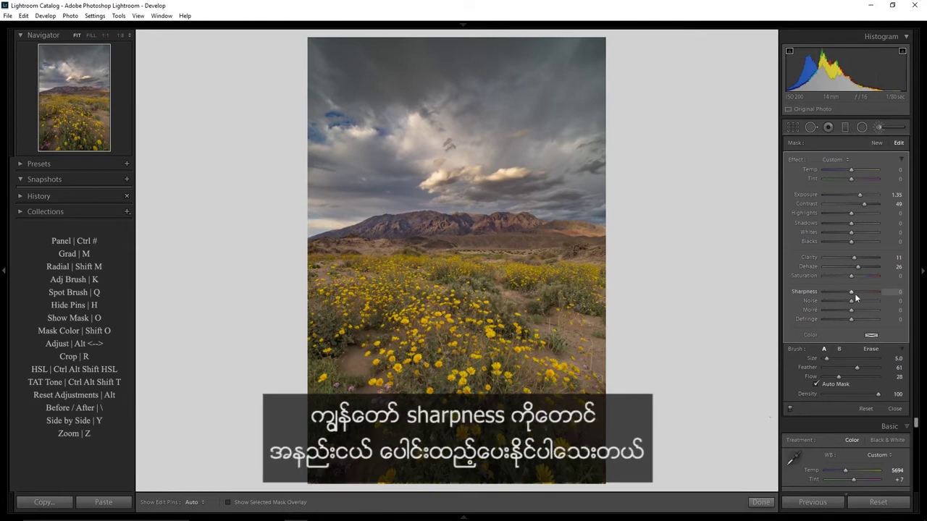
pyautogui.press('h')
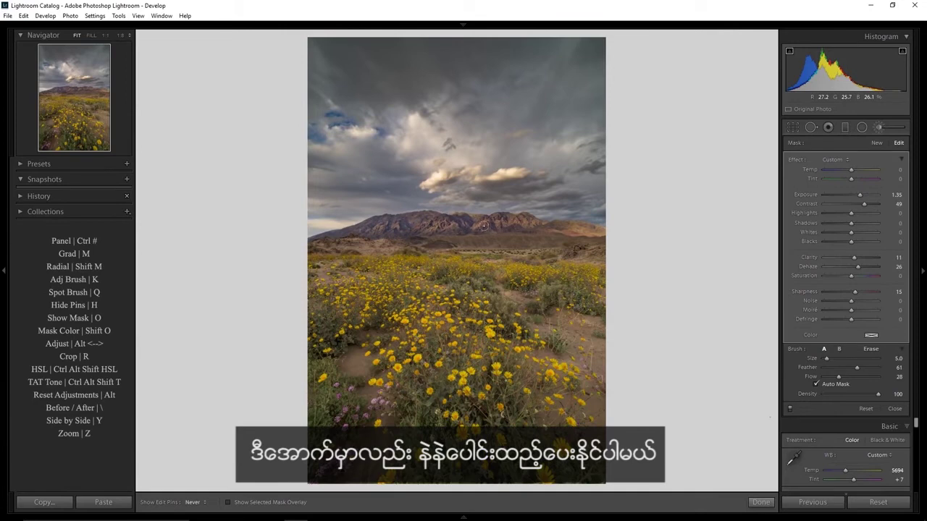
pyautogui.press('h')
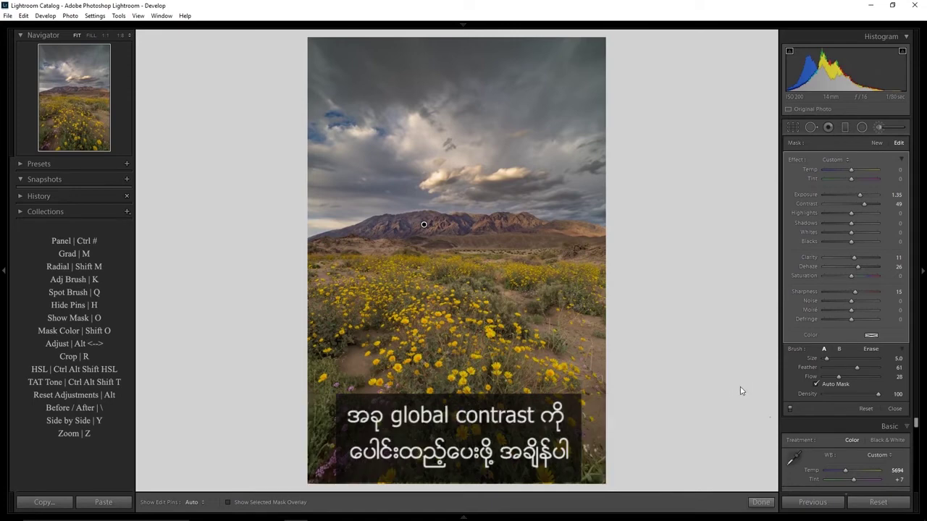
pyautogui.click(770, 502)
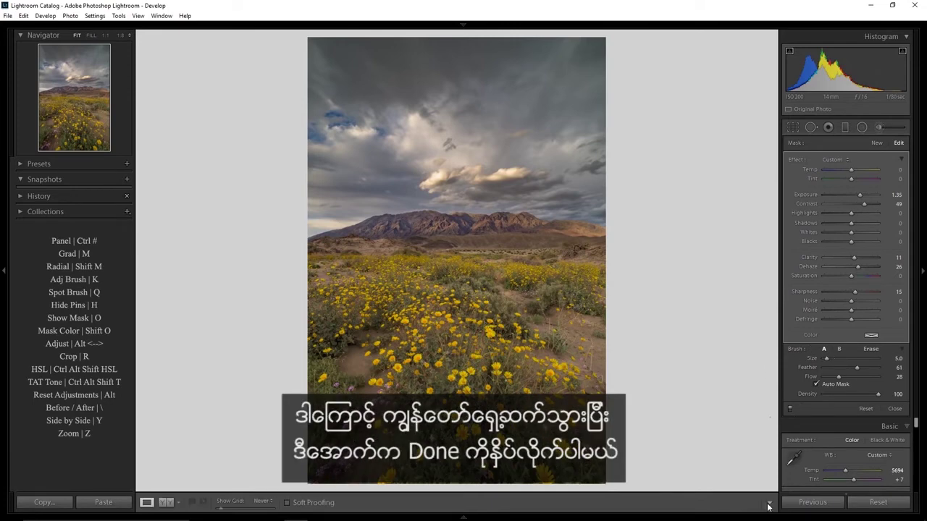
# Step: Add global contrast with an RGB point tone curve, lifting the midtones and pulling down the shadows in a gentle S-shape
pyautogui.click(853, 330)
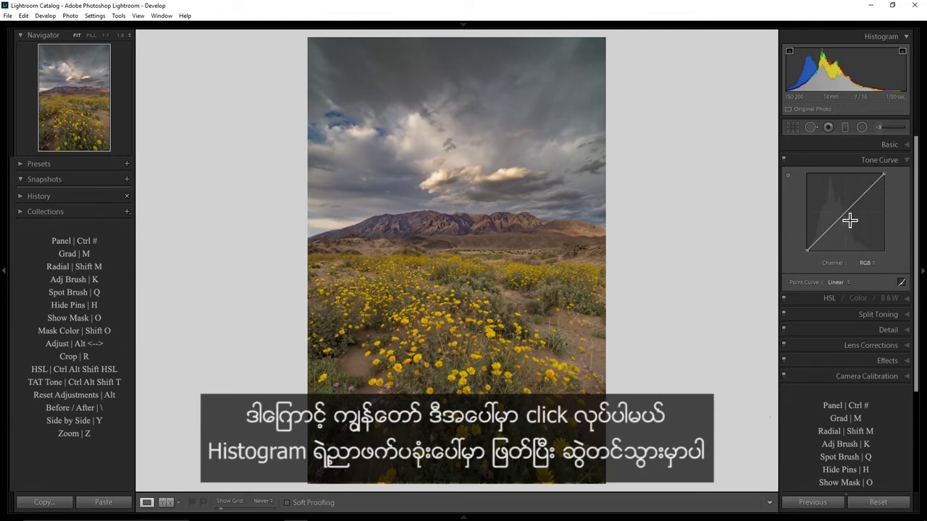
pyautogui.moveTo(849, 216); pyautogui.dragTo(845, 202)
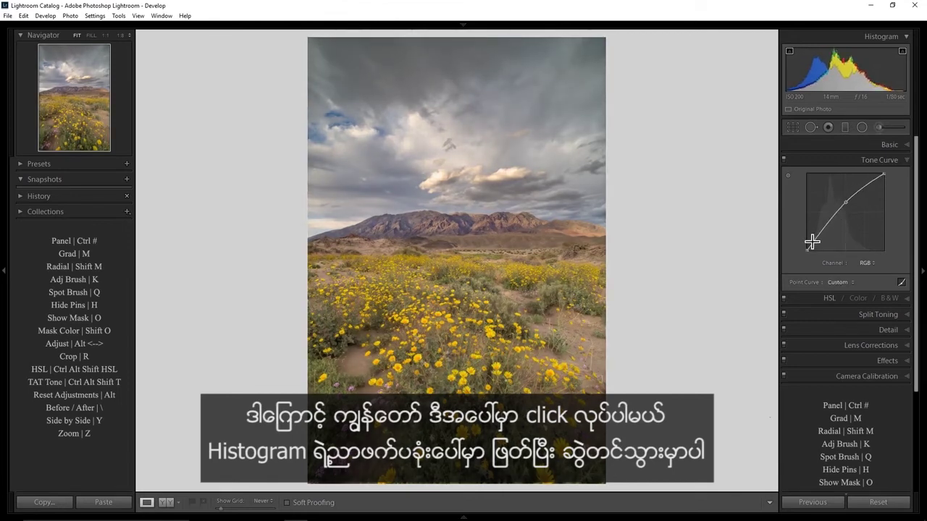
pyautogui.moveTo(818, 246); pyautogui.dragTo(815, 244)
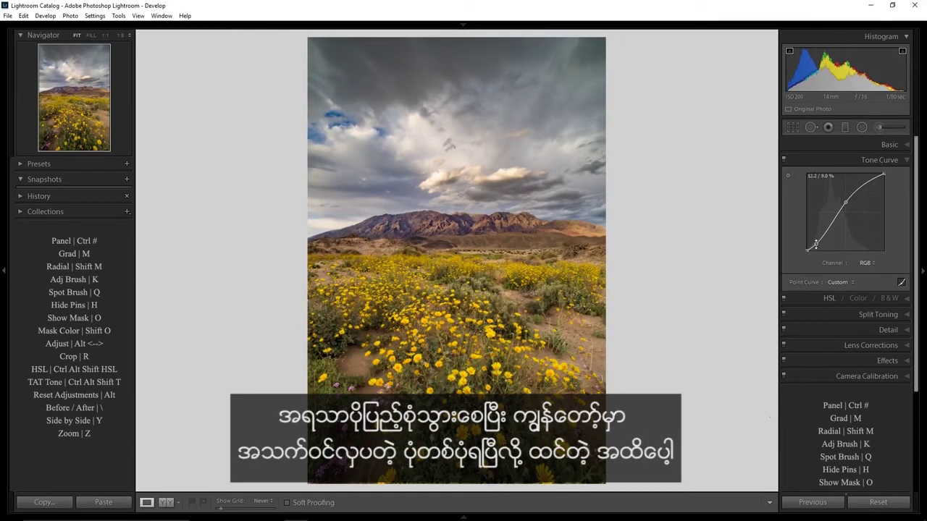
pyautogui.moveTo(846, 203); pyautogui.dragTo(844, 204)
pyautogui.moveTo(844, 205); pyautogui.dragTo(844, 206)
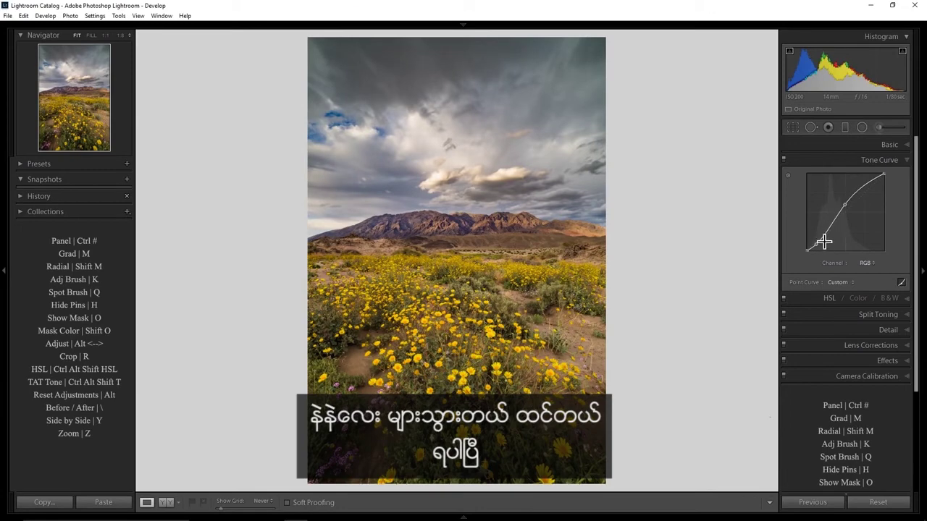
pyautogui.moveTo(817, 243); pyautogui.dragTo(815, 244)
pyautogui.moveTo(844, 206); pyautogui.dragTo(844, 204)
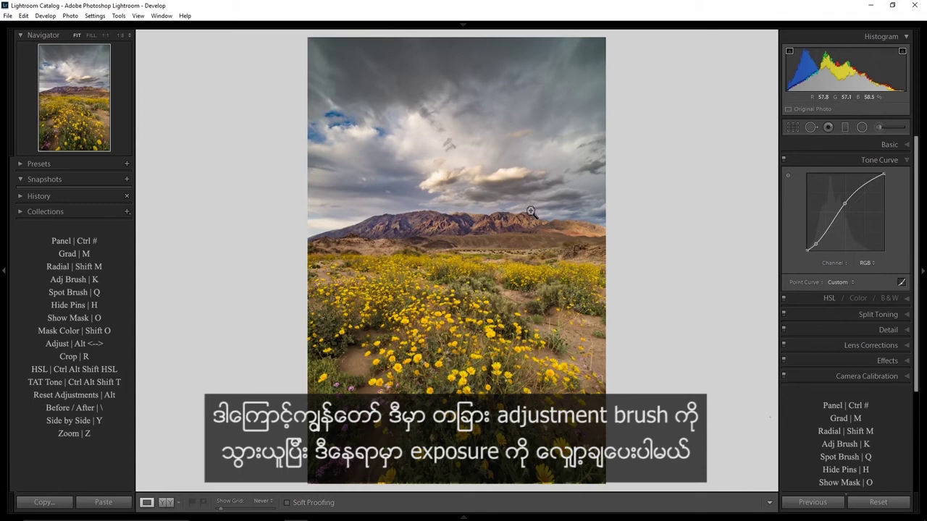
# Step: Paint the bright clouds above the mountains with a new, reset adjustment brush at highlights -17 and whites -15
pyautogui.press('k')
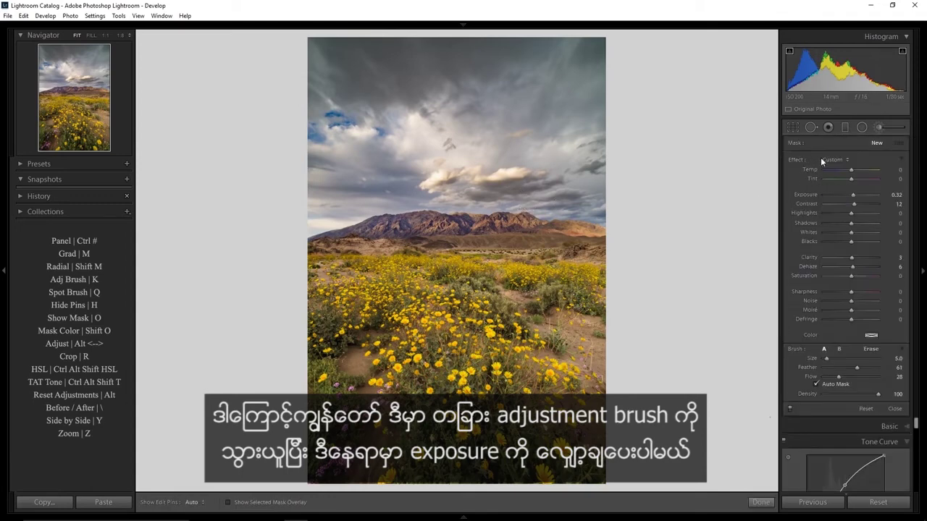
pyautogui.click(877, 142)
pyautogui.doubleClick(794, 161)
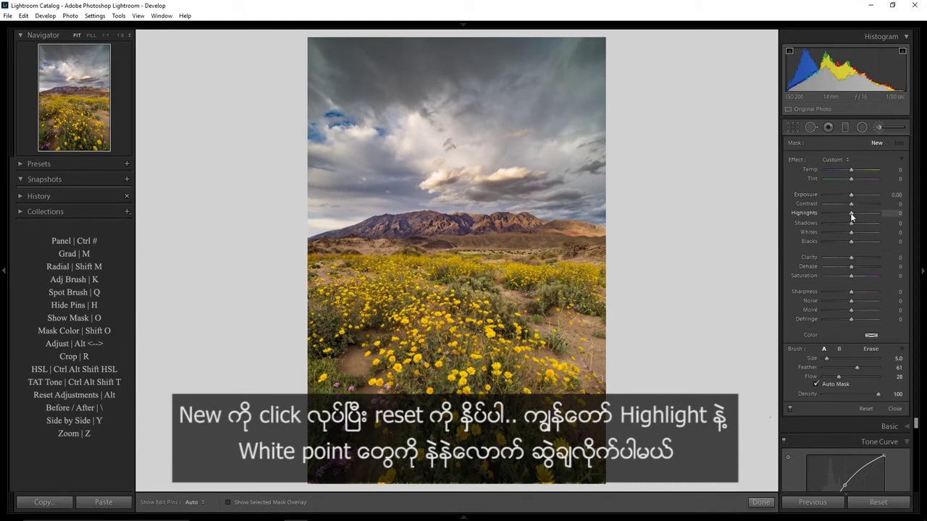
pyautogui.moveTo(851, 214); pyautogui.dragTo(848, 233)
pyautogui.press('h')
pyautogui.click(438, 175)
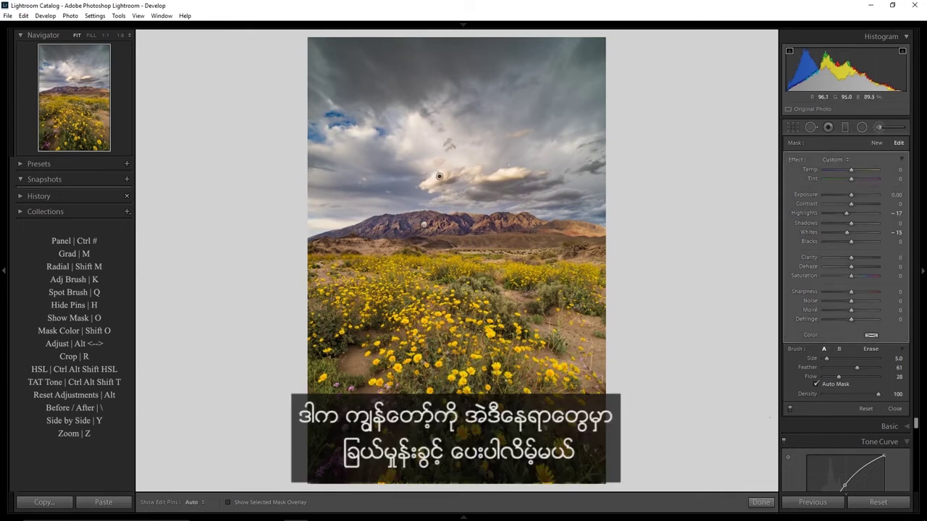
pyautogui.press('h')
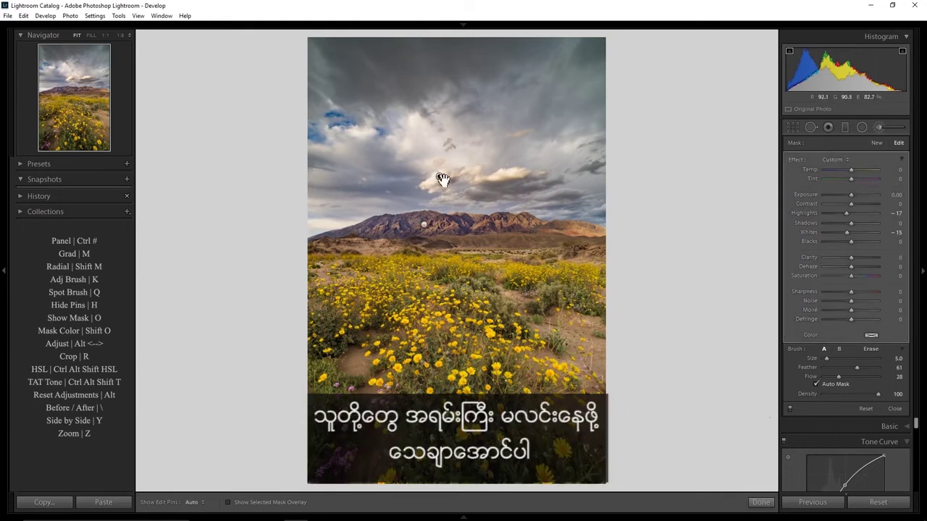
pyautogui.press('h')
pyautogui.press('h')
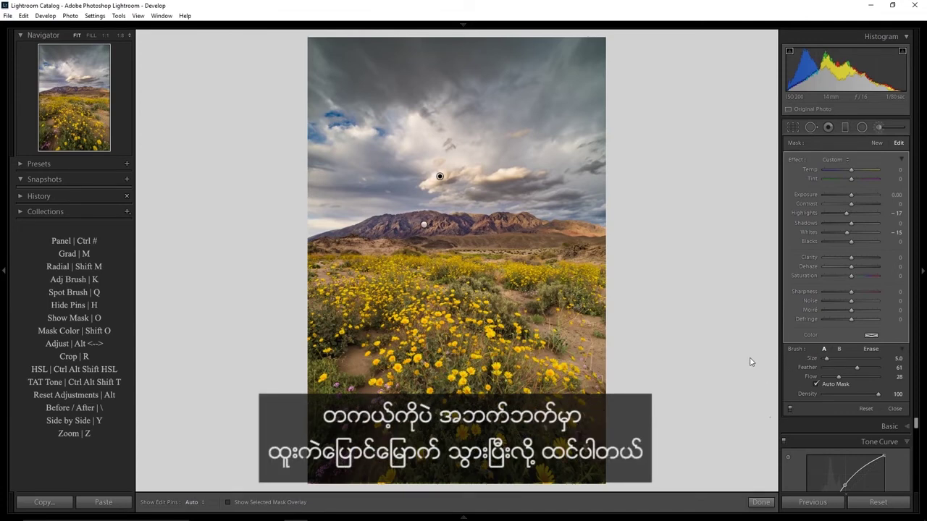
pyautogui.press('k')
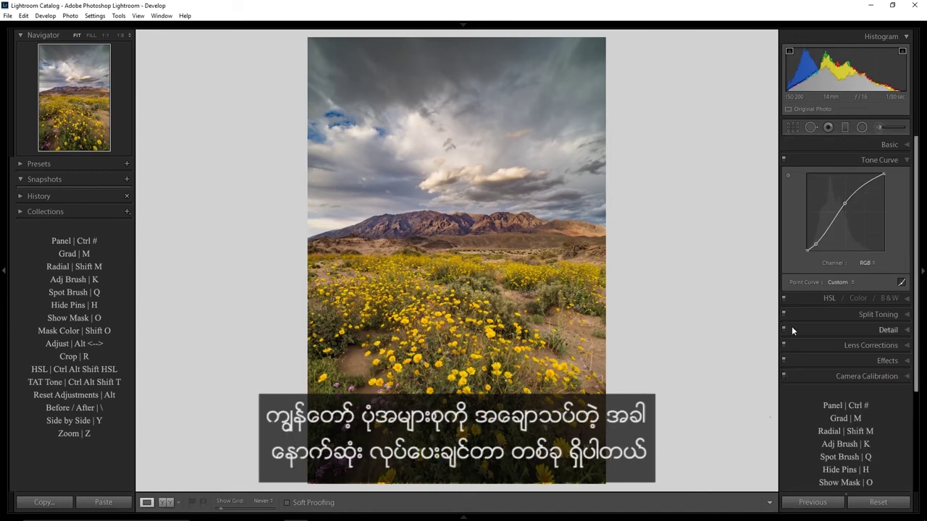
# Step: Apply a Highlight Priority post-crop vignette with amount -12, and compare the photo before and after side by side
pyautogui.click(860, 361)
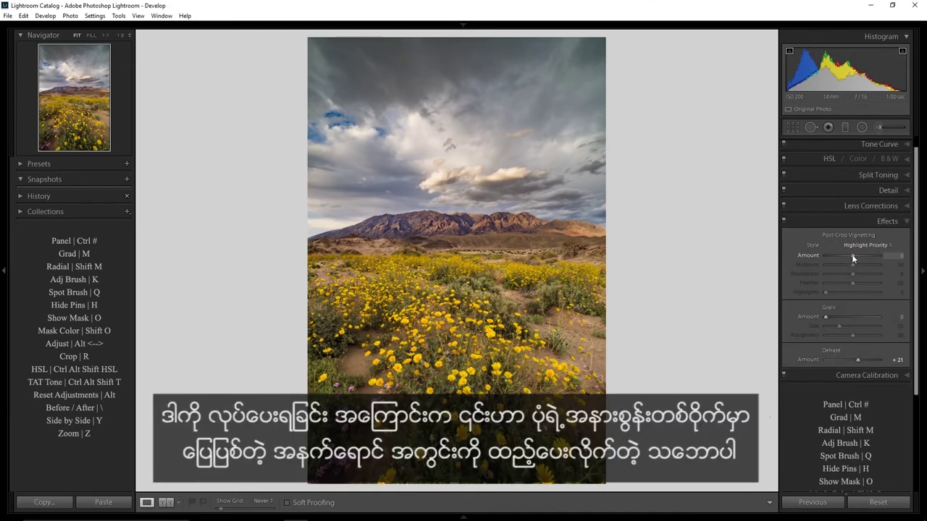
pyautogui.moveTo(852, 257); pyautogui.dragTo(850, 256)
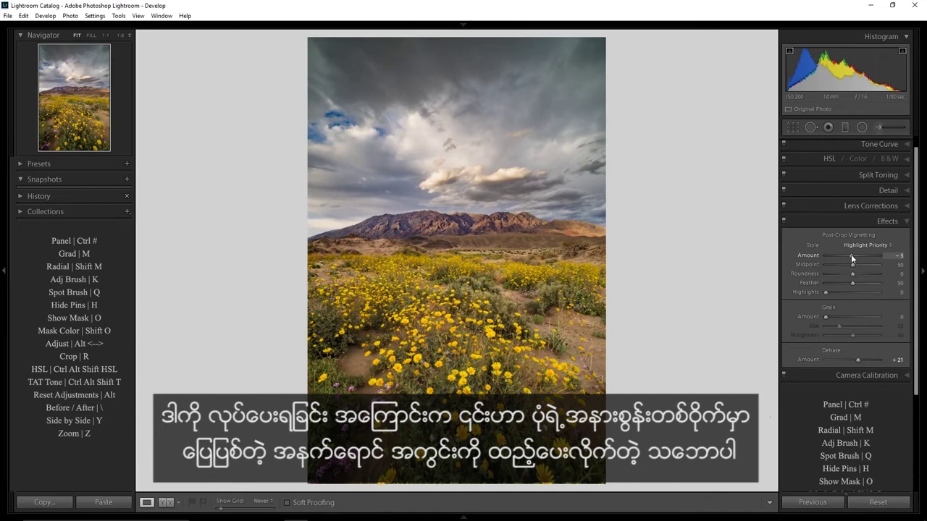
pyautogui.moveTo(850, 254); pyautogui.dragTo(847, 256)
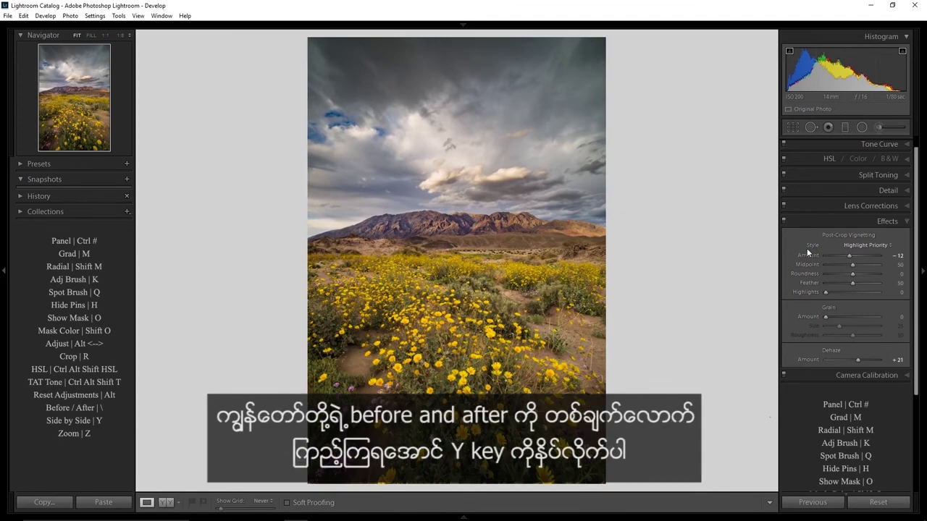
pyautogui.press('y')
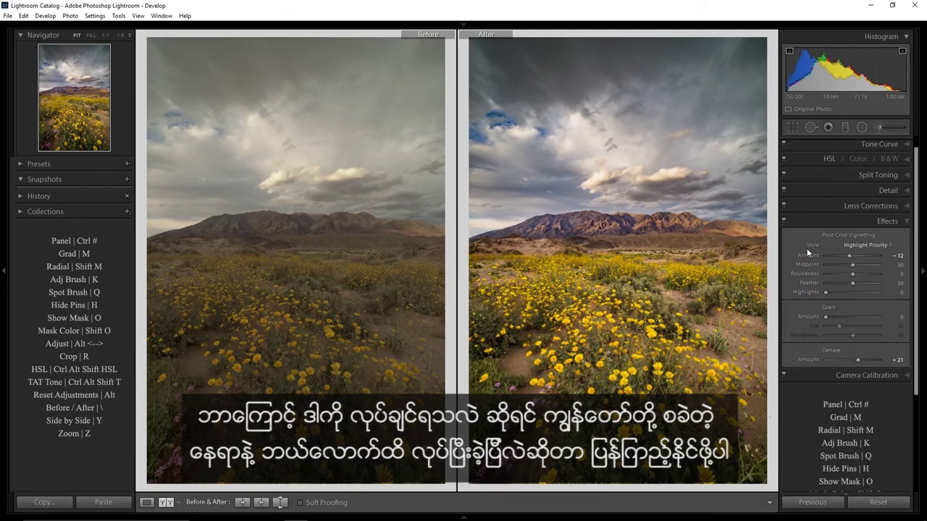